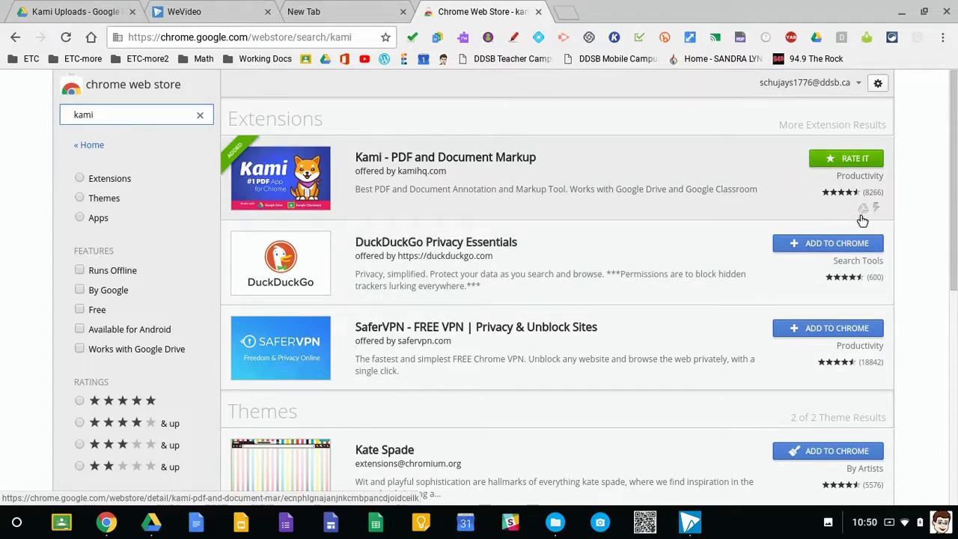
- Switch to the Kami Uploads folder in Google Drive and open Kami%20Test%20file.pdf in the preview
{"action": "mouse_move", "coordinate": [864, 215]}
{"action": "left_click", "coordinate": [75, 16]}
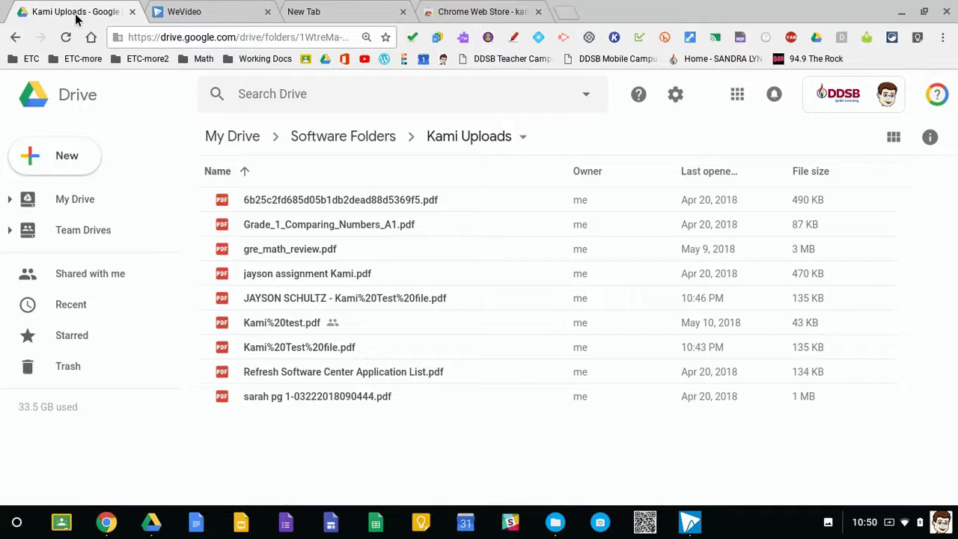
{"action": "left_click", "coordinate": [258, 347]}
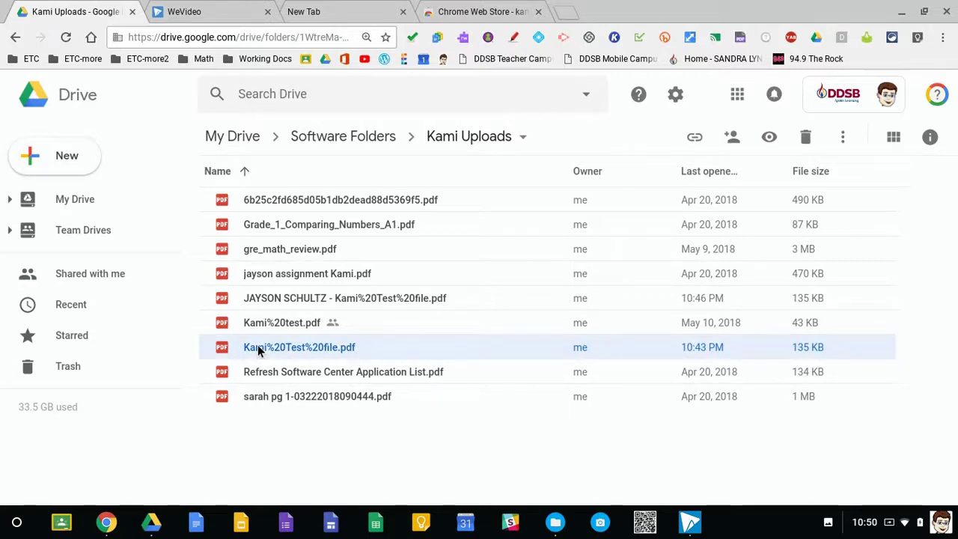
{"action": "key", "text": "Return"}
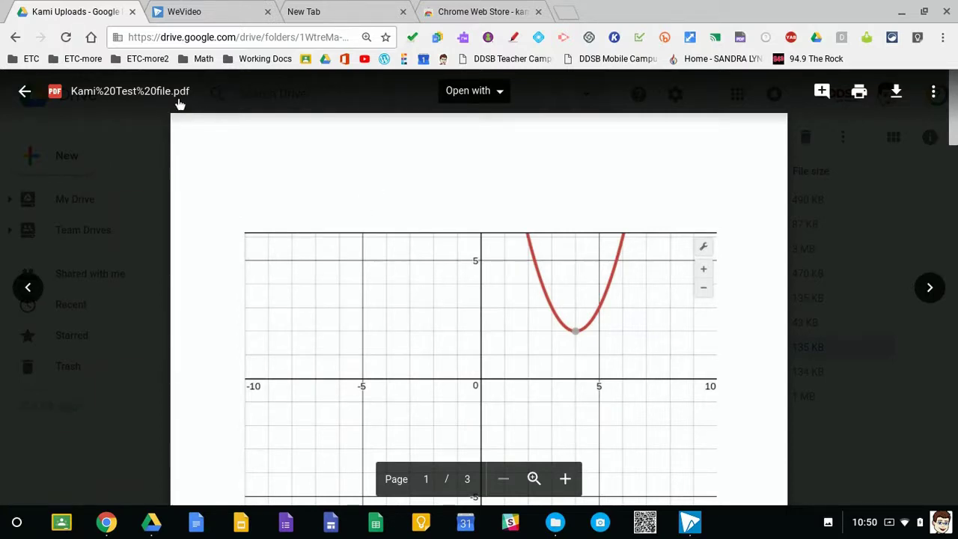
- Look through the PDF's parabola graph, add-or-subtract worksheet, signature line and Toronto Maple Leafs article
{"action": "scroll", "coordinate": [748, 303], "scroll_direction": "down", "scroll_amount": 5}
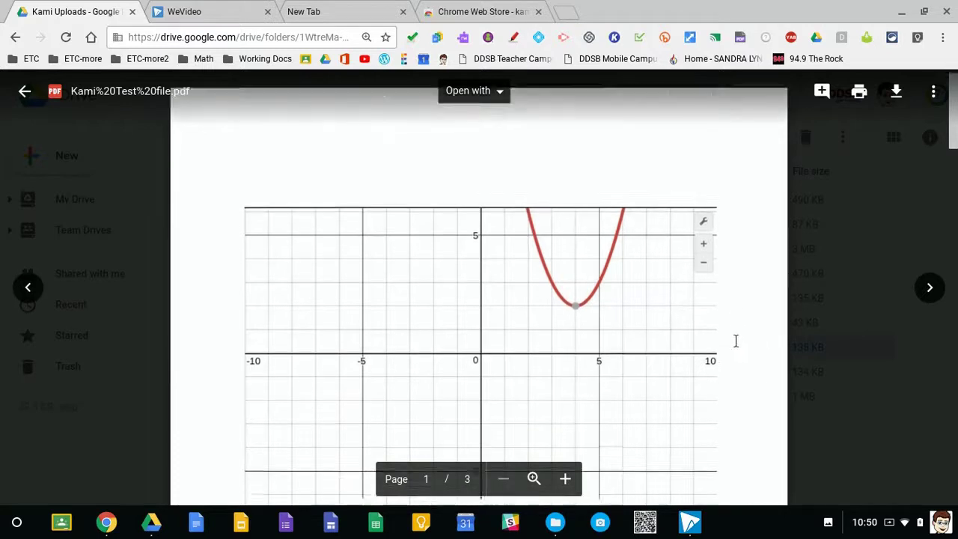
{"action": "scroll", "coordinate": [375, 263], "scroll_direction": "up", "scroll_amount": 2}
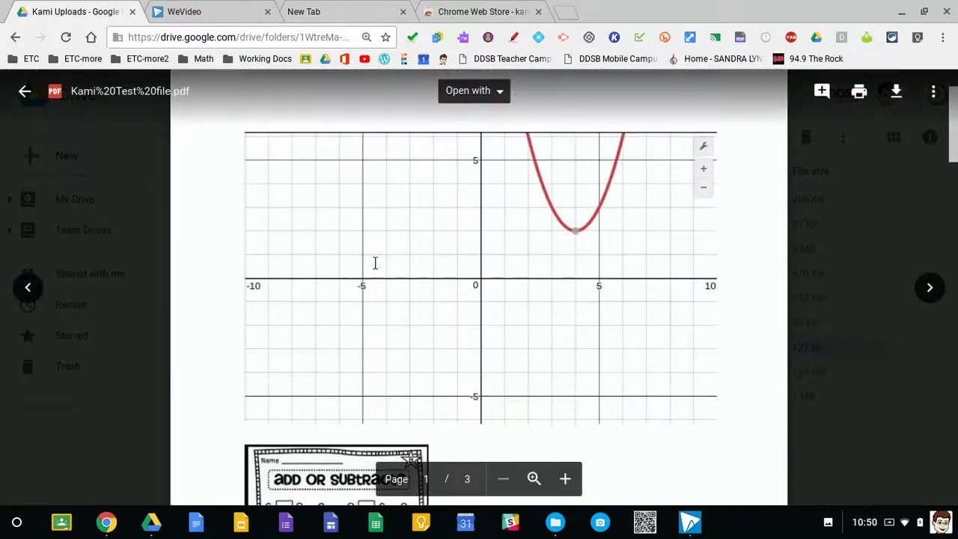
{"action": "scroll", "coordinate": [712, 296], "scroll_direction": "down", "scroll_amount": 6}
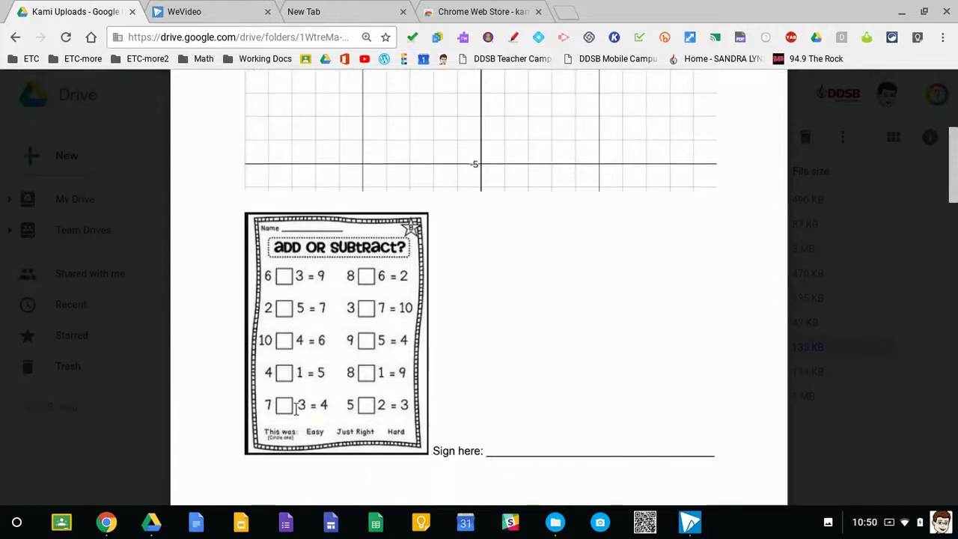
{"action": "scroll", "coordinate": [657, 406], "scroll_direction": "down", "scroll_amount": 3}
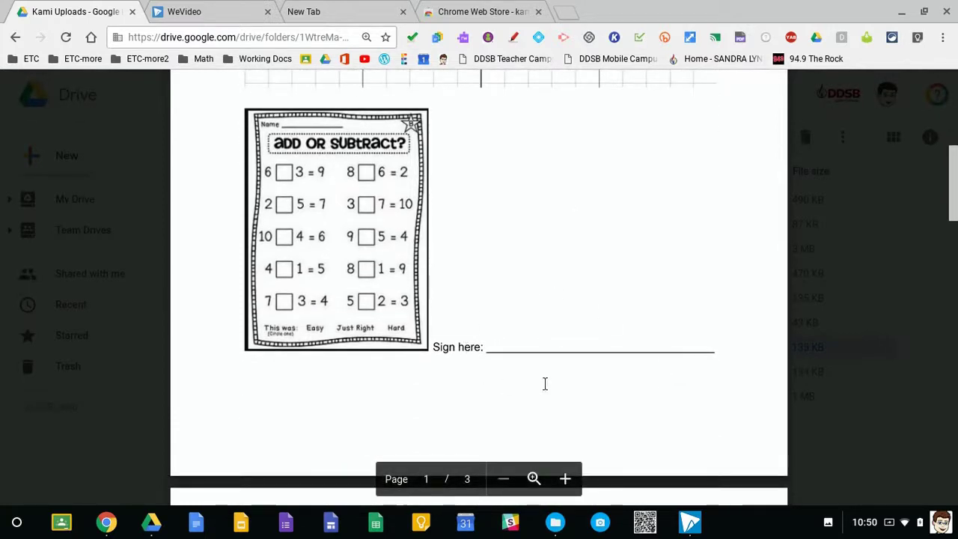
{"action": "scroll", "coordinate": [671, 309], "scroll_direction": "down", "scroll_amount": 10}
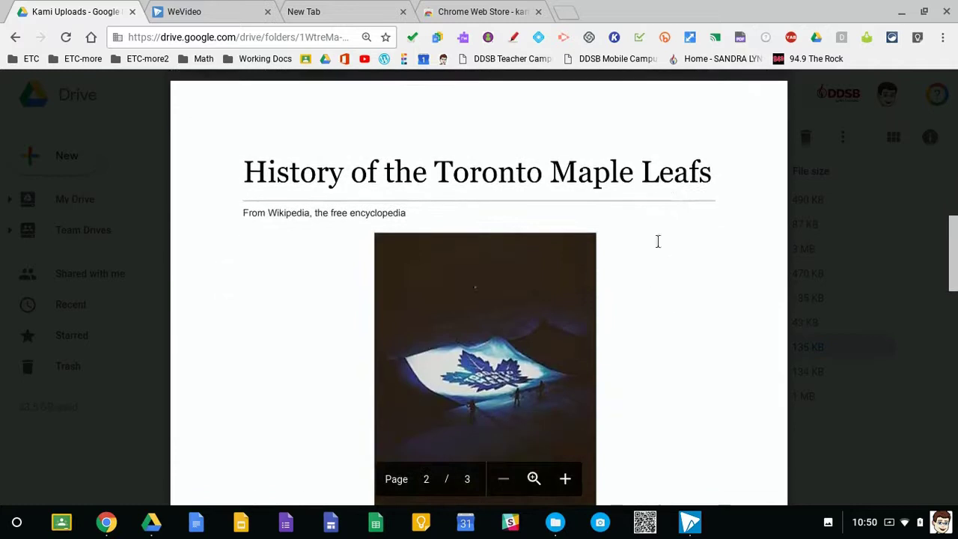
{"action": "scroll", "coordinate": [596, 240], "scroll_direction": "down", "scroll_amount": 5}
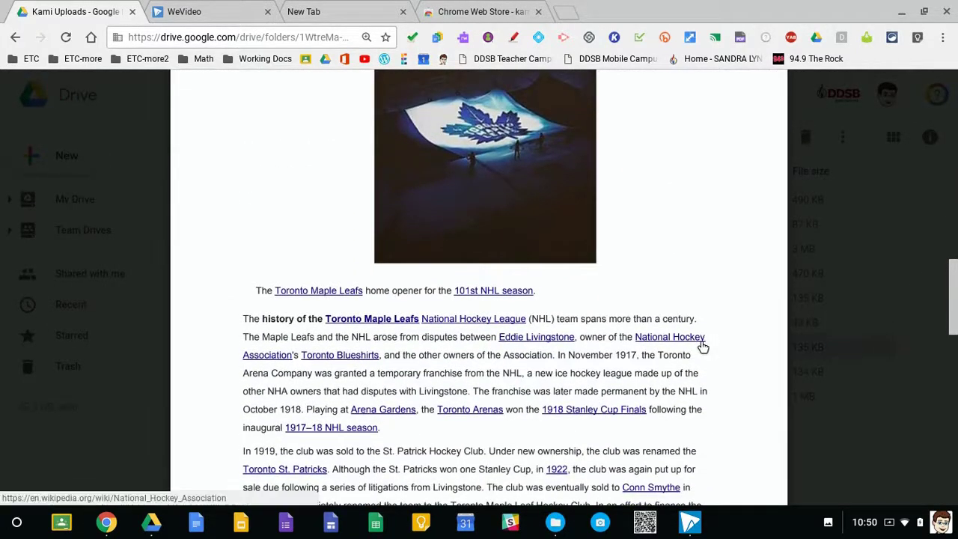
{"action": "scroll", "coordinate": [689, 333], "scroll_direction": "up", "scroll_amount": 15}
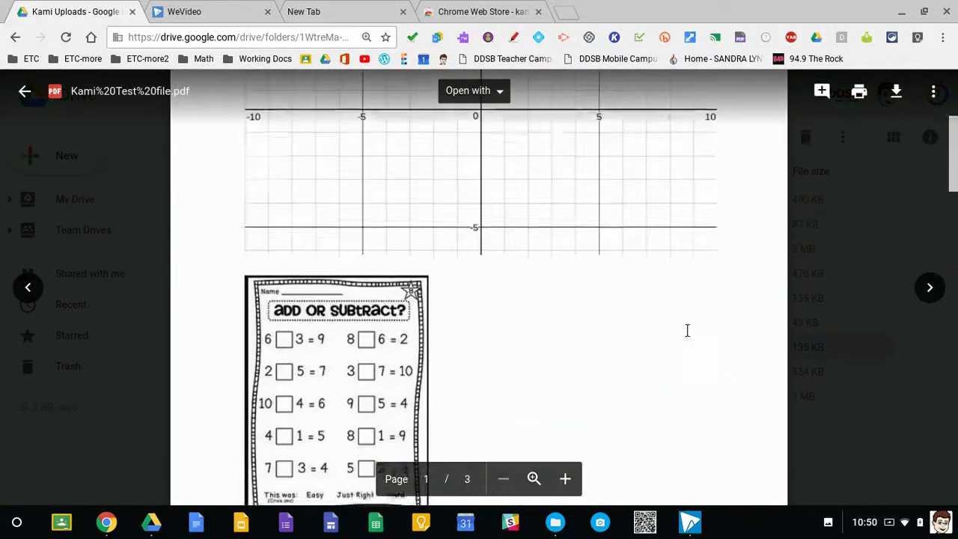
- Open the previewed PDF with the connected app Kami
{"action": "left_click", "coordinate": [498, 91]}
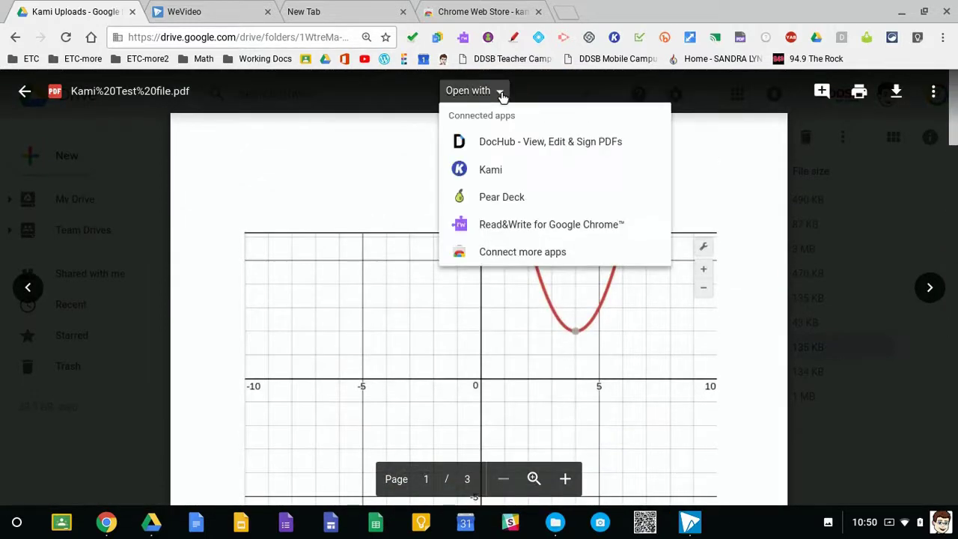
{"action": "left_click", "coordinate": [490, 170]}
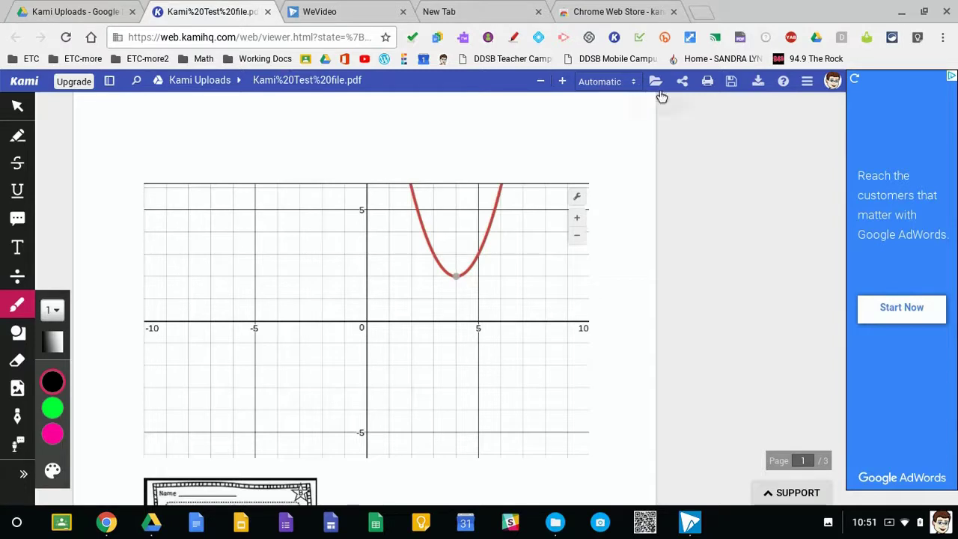
- Review Kami's save and sync options and its document commands for the open PDF
{"action": "left_click", "coordinate": [732, 84]}
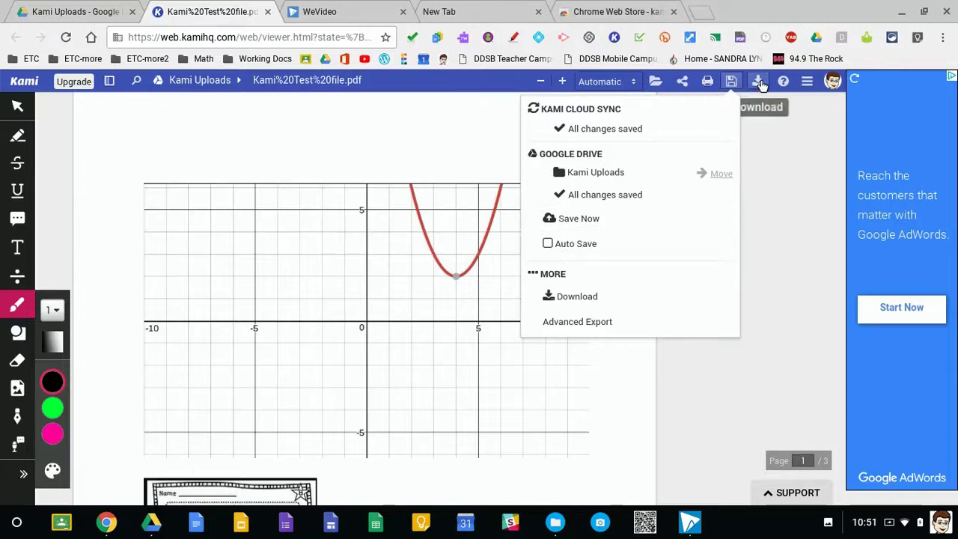
{"action": "left_click", "coordinate": [807, 82]}
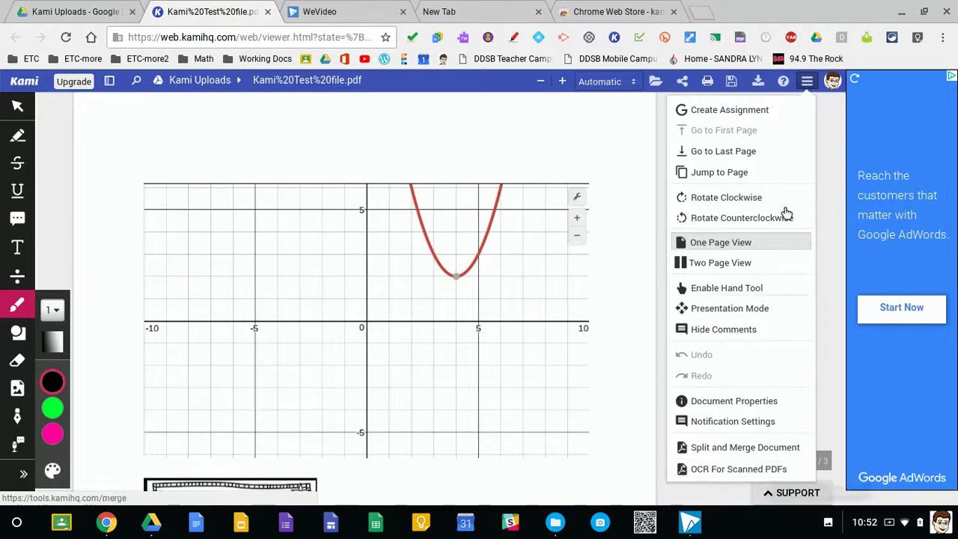
{"action": "left_click", "coordinate": [807, 81]}
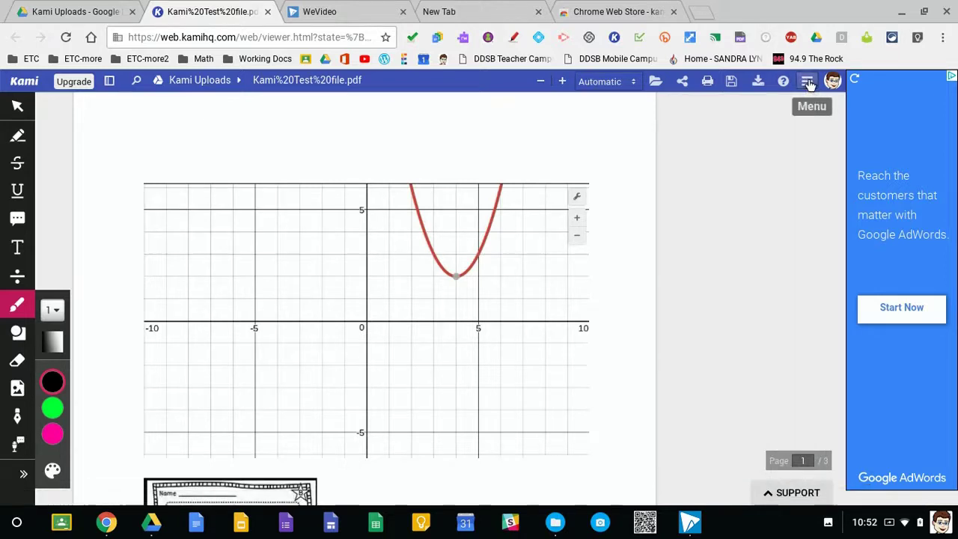
{"action": "left_click", "coordinate": [16, 108]}
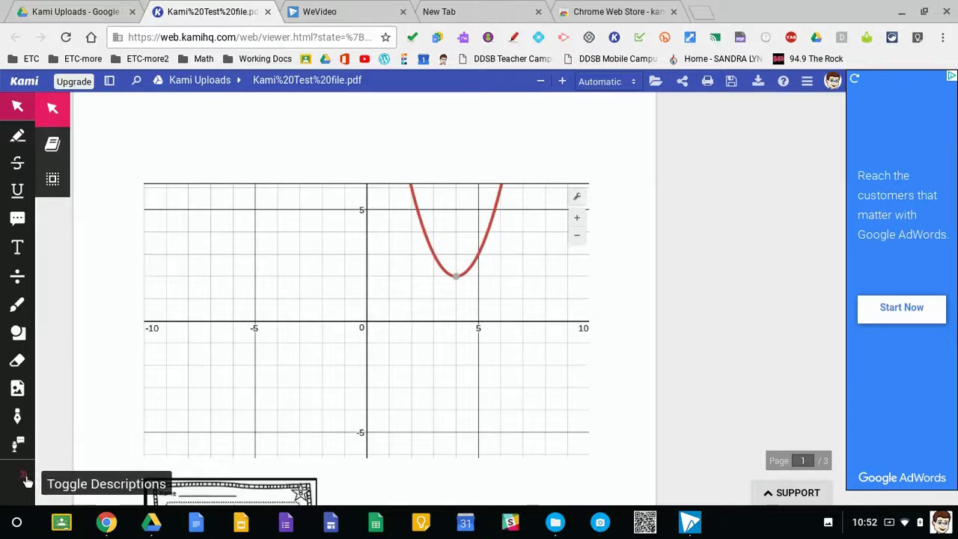
- Activate the Drawing tool with a stroke thickness of 4 and the purple color
{"action": "left_click", "coordinate": [18, 308]}
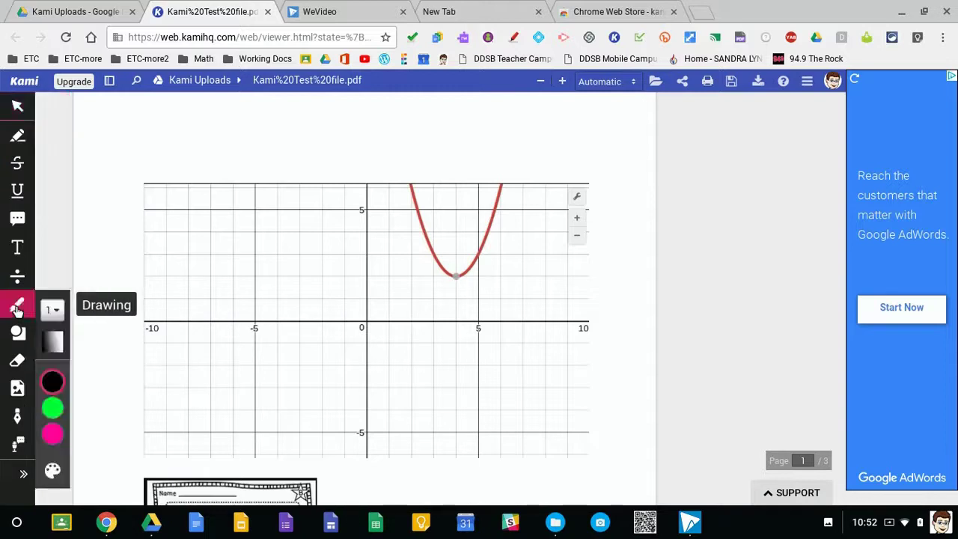
{"action": "left_click", "coordinate": [55, 311]}
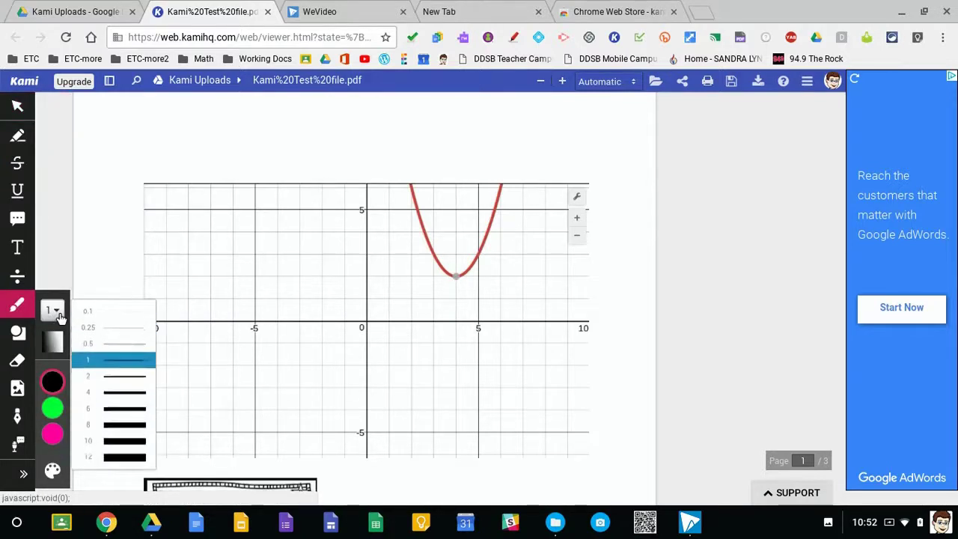
{"action": "left_click", "coordinate": [127, 401]}
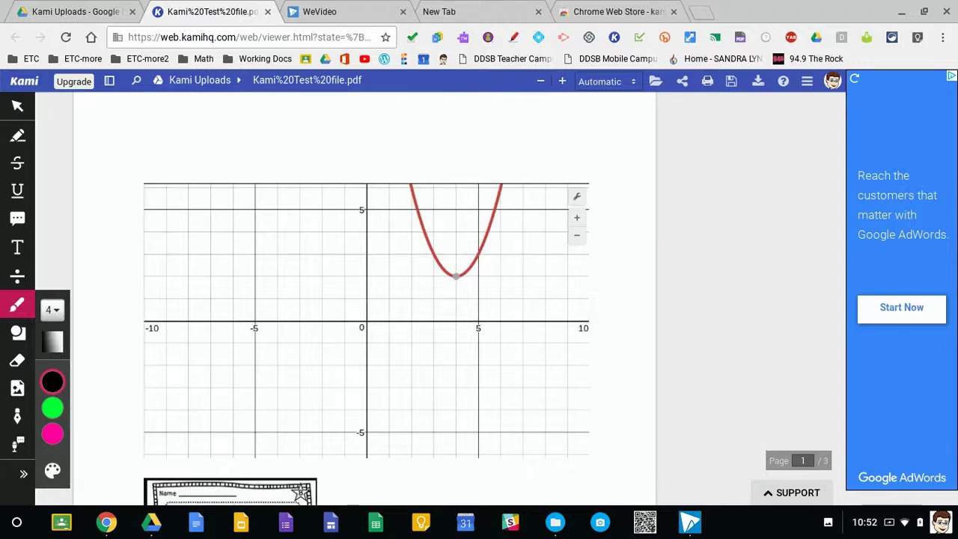
{"action": "mouse_move", "coordinate": [52, 419]}
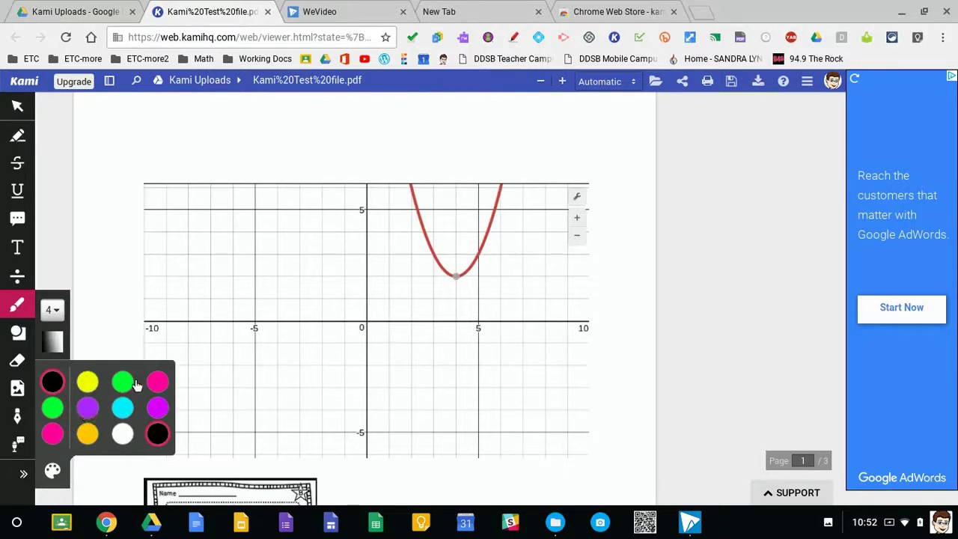
{"action": "left_click", "coordinate": [87, 412]}
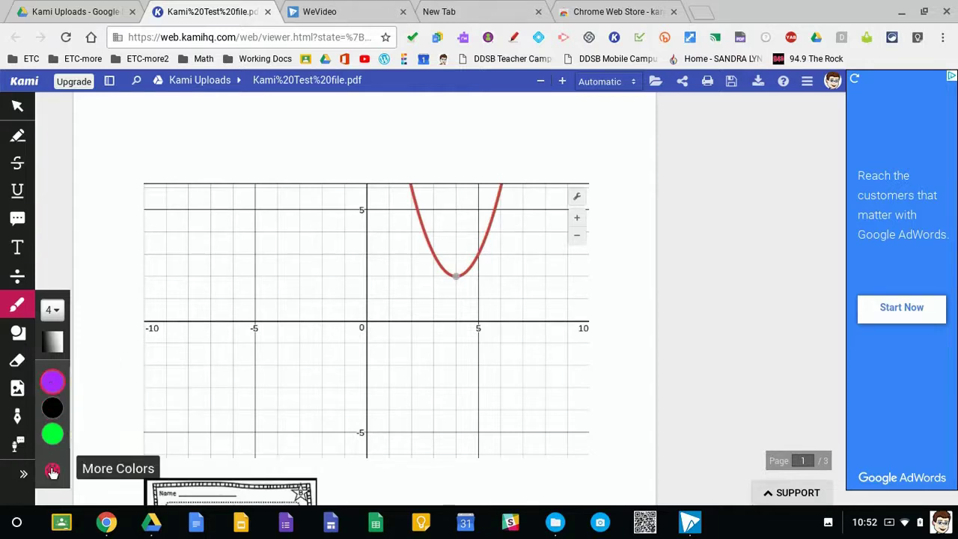
- Replace the purple swatch in the custom color palette with blue and save the palette
{"action": "left_click", "coordinate": [52, 470]}
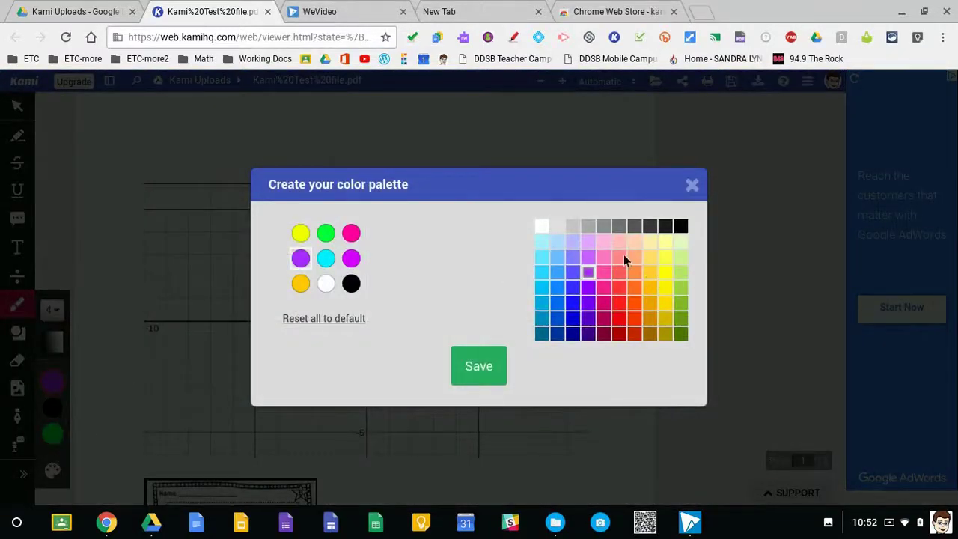
{"action": "left_click", "coordinate": [573, 287]}
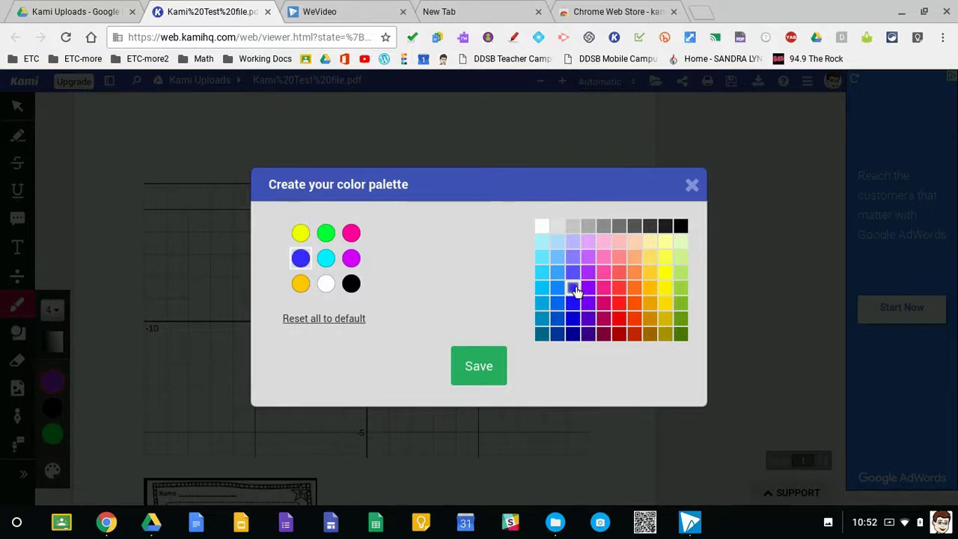
{"action": "left_click", "coordinate": [486, 361]}
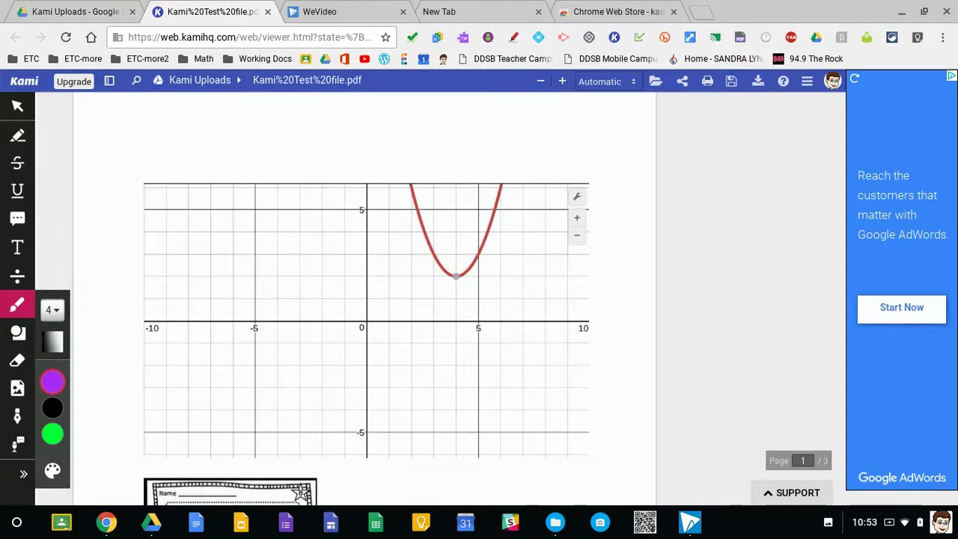
- Handwrite the vertex coordinates (4, 2) in purple just below the parabola's lowest point
{"action": "scroll", "coordinate": [434, 291], "scroll_direction": "up", "scroll_amount": 5}
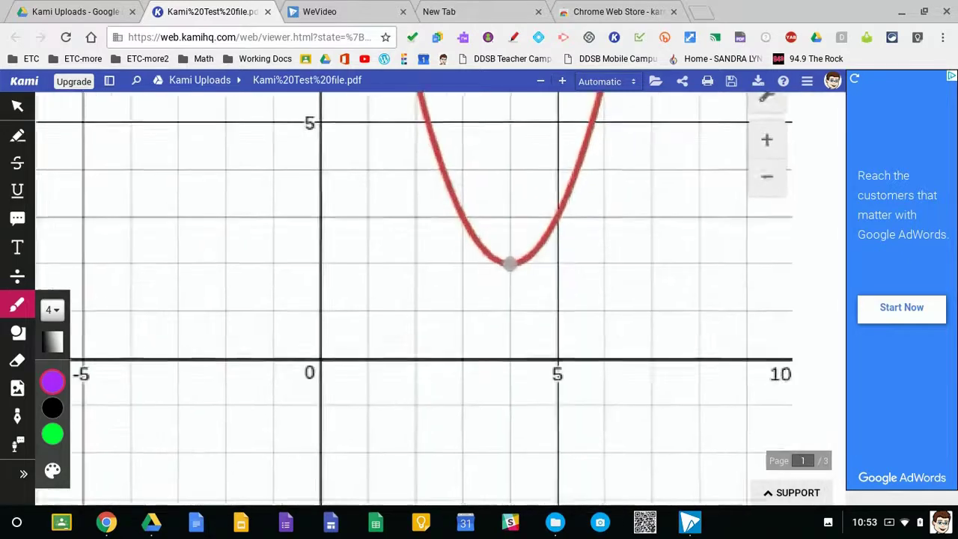
{"action": "scroll", "coordinate": [490, 250], "scroll_direction": "up", "scroll_amount": 2}
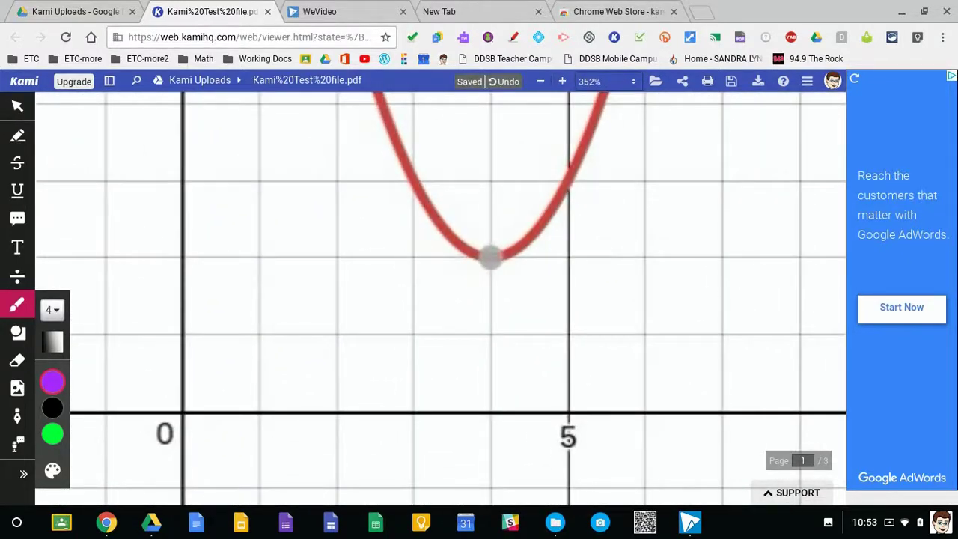
{"action": "left_click_drag", "start_coordinate": [467, 284], "coordinate": [458, 366]}
{"action": "left_click", "coordinate": [510, 303]}
{"action": "left_click_drag", "start_coordinate": [510, 304], "coordinate": [565, 323]}
{"action": "left_click_drag", "start_coordinate": [556, 288], "coordinate": [546, 362]}
{"action": "left_click_drag", "start_coordinate": [593, 349], "coordinate": [573, 409]}
{"action": "mouse_move", "coordinate": [630, 298]}
{"action": "left_mouse_down"}
{"action": "mouse_move", "coordinate": [679, 285]}
{"action": "mouse_move", "coordinate": [632, 367]}
{"action": "mouse_move", "coordinate": [717, 381]}
{"action": "left_mouse_up"}
{"action": "mouse_move", "coordinate": [717, 268]}
{"action": "left_mouse_down"}
{"action": "mouse_move", "coordinate": [761, 351]}
{"action": "mouse_move", "coordinate": [733, 404]}
{"action": "left_mouse_up"}
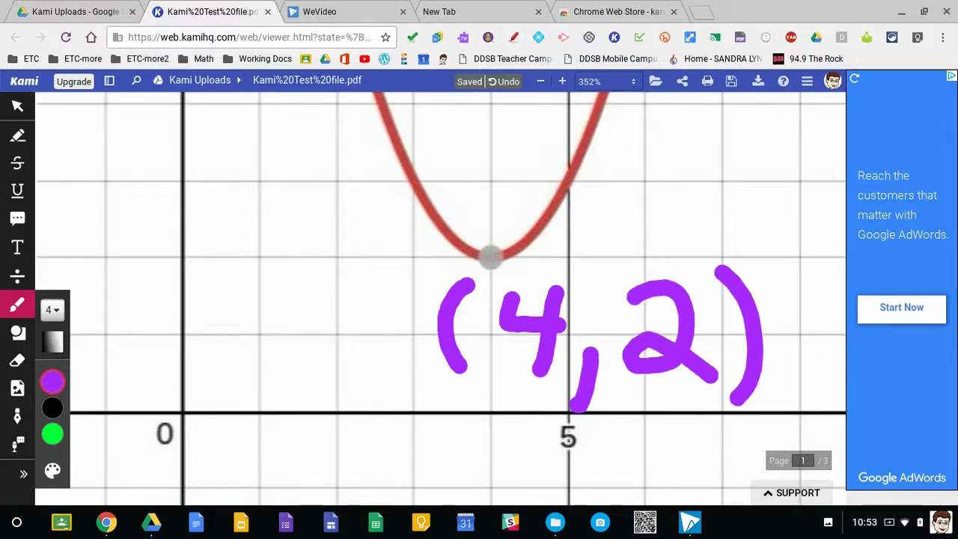
- Reduce the line thickness of the handwritten (4, 2) annotation to 2px
{"action": "scroll", "coordinate": [273, 154], "scroll_direction": "down", "scroll_amount": 10}
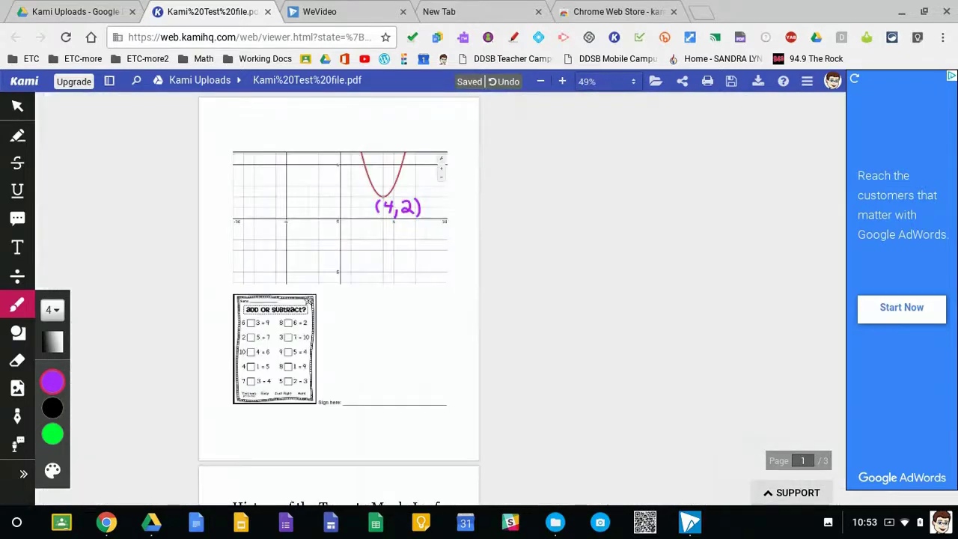
{"action": "scroll", "coordinate": [462, 300], "scroll_direction": "up", "scroll_amount": 4}
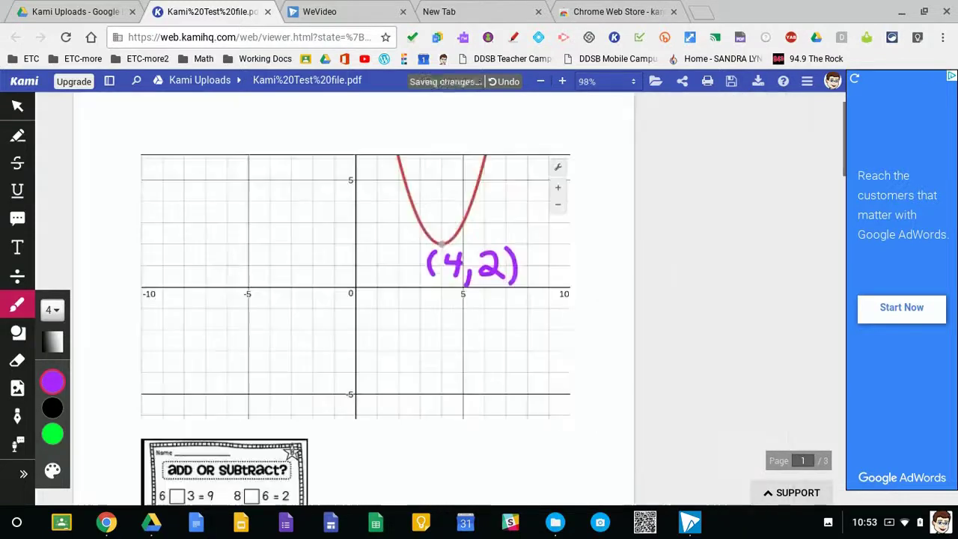
{"action": "left_click", "coordinate": [16, 110]}
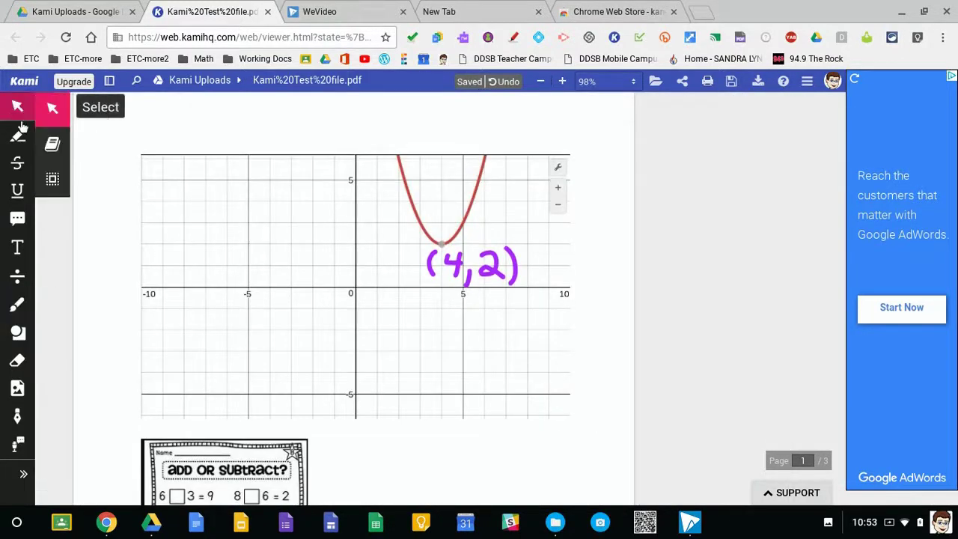
{"action": "left_click", "coordinate": [455, 271]}
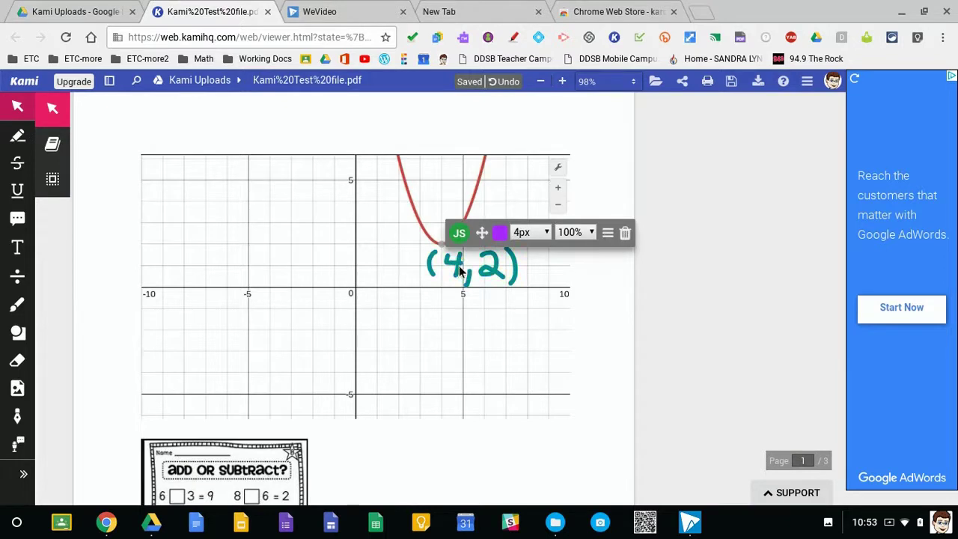
{"action": "left_click", "coordinate": [468, 268]}
{"action": "left_click", "coordinate": [460, 273]}
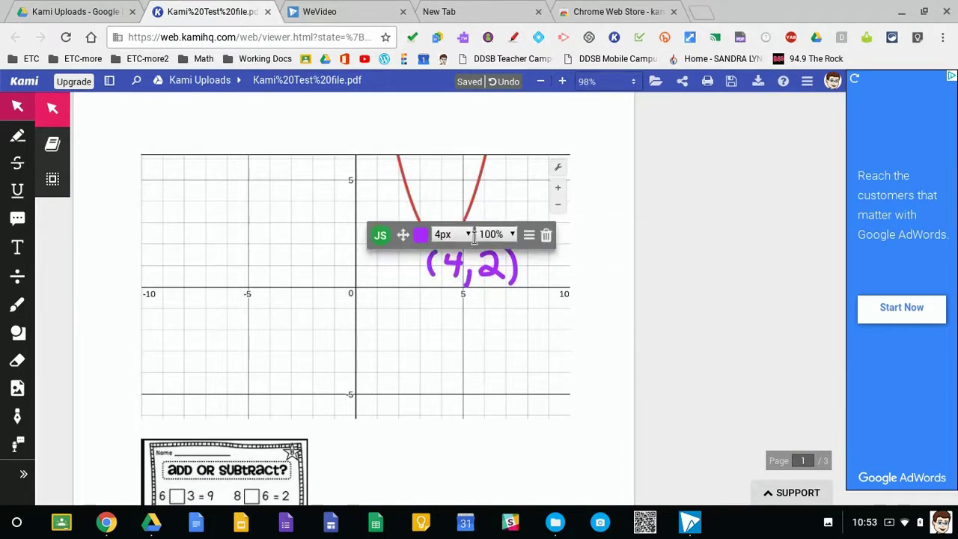
{"action": "left_click", "coordinate": [466, 234]}
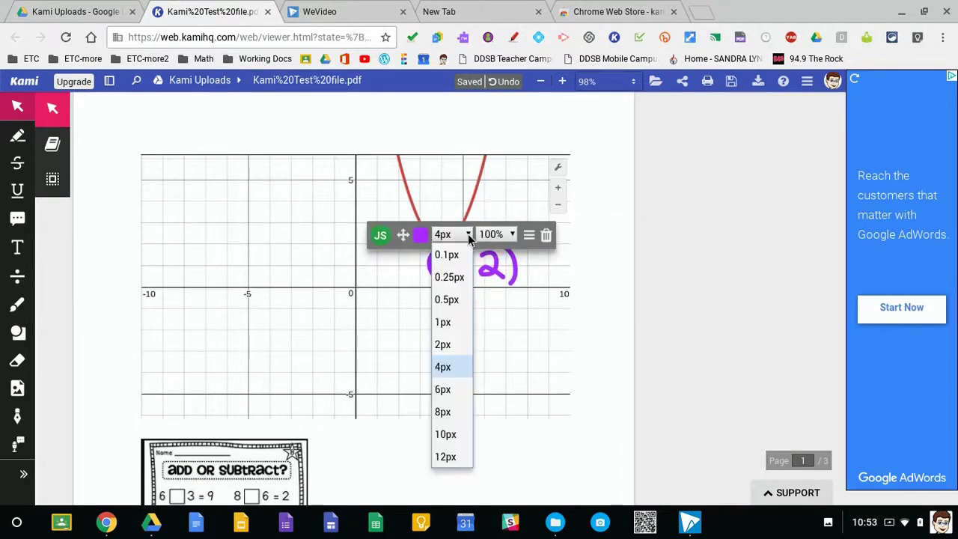
{"action": "left_click", "coordinate": [442, 345]}
{"action": "left_click", "coordinate": [450, 329]}
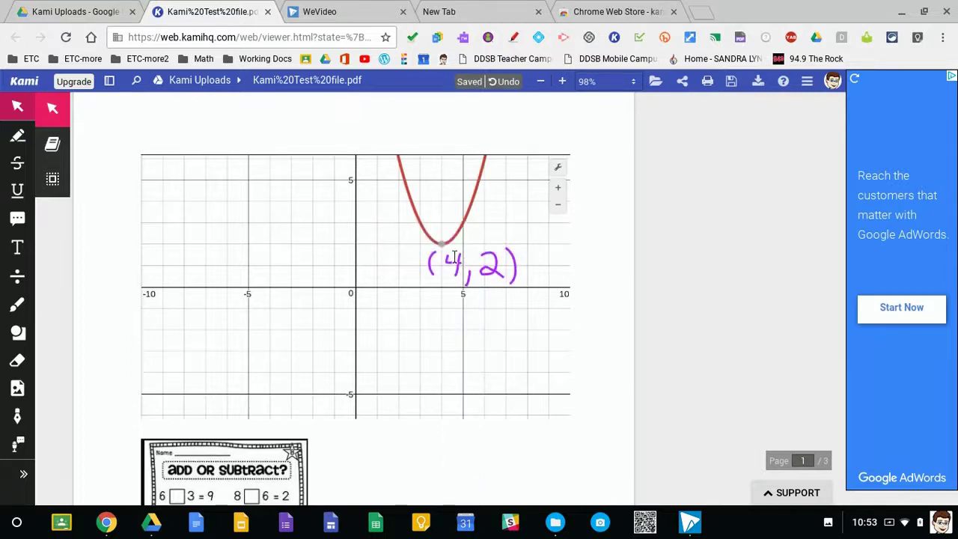
- Move the handwritten (4, 2) annotation slightly to the right beneath the parabola's vertex
{"action": "left_click", "coordinate": [454, 264]}
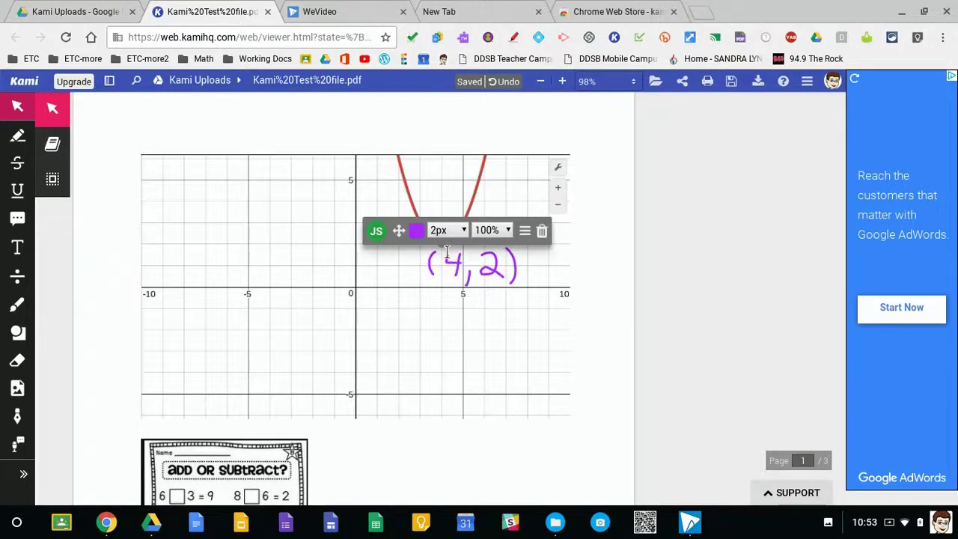
{"action": "left_click", "coordinate": [414, 228]}
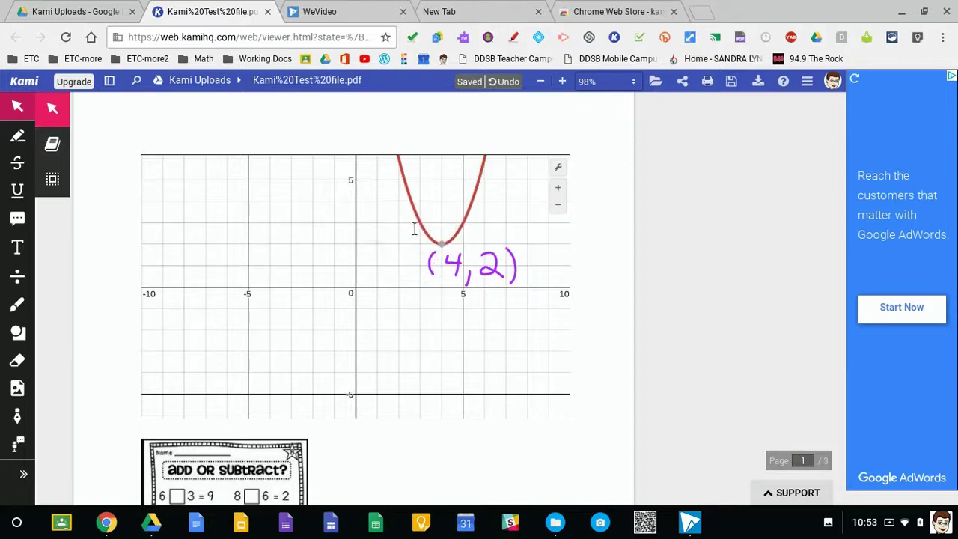
{"action": "left_click", "coordinate": [450, 268]}
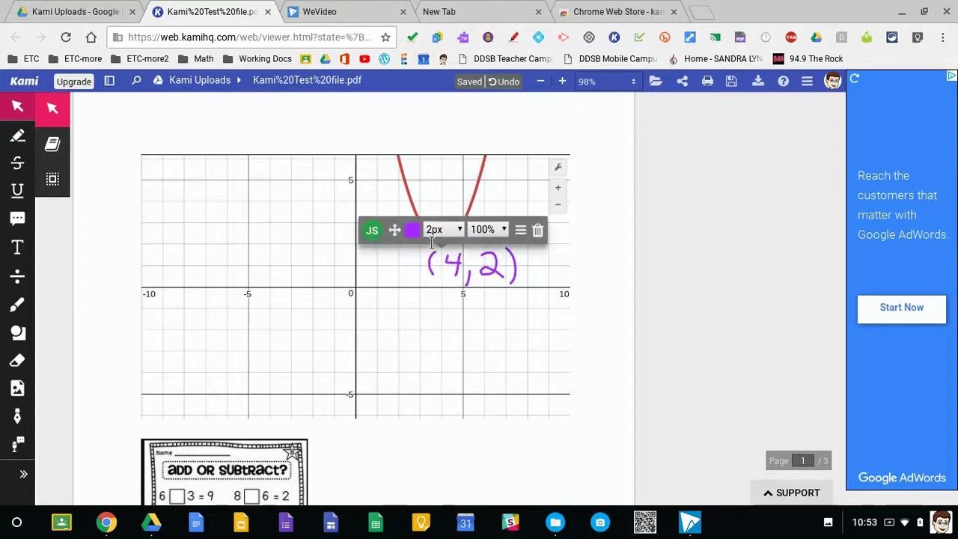
{"action": "mouse_move", "coordinate": [396, 227]}
{"action": "left_mouse_down"}
{"action": "mouse_move", "coordinate": [386, 235]}
{"action": "mouse_move", "coordinate": [396, 214]}
{"action": "mouse_move", "coordinate": [410, 222]}
{"action": "mouse_move", "coordinate": [405, 229]}
{"action": "left_mouse_up"}
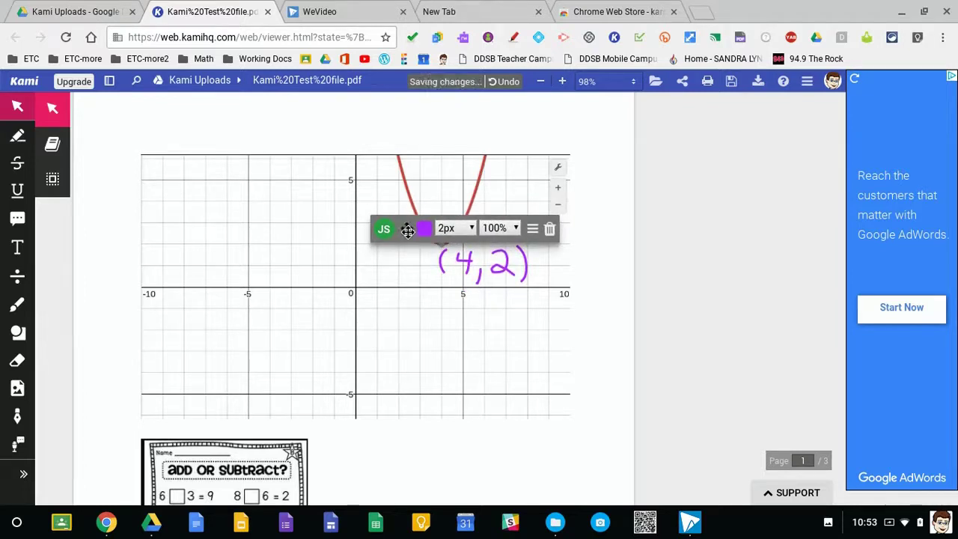
- Set the opacity of the handwritten (4, 2) annotation to 80%
{"action": "left_click", "coordinate": [516, 228]}
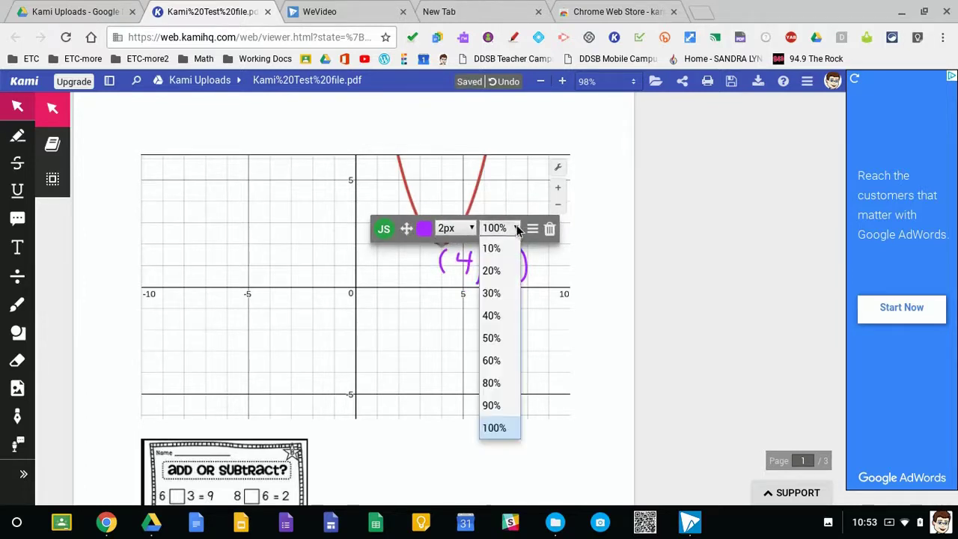
{"action": "left_click", "coordinate": [491, 383]}
{"action": "left_click", "coordinate": [513, 317]}
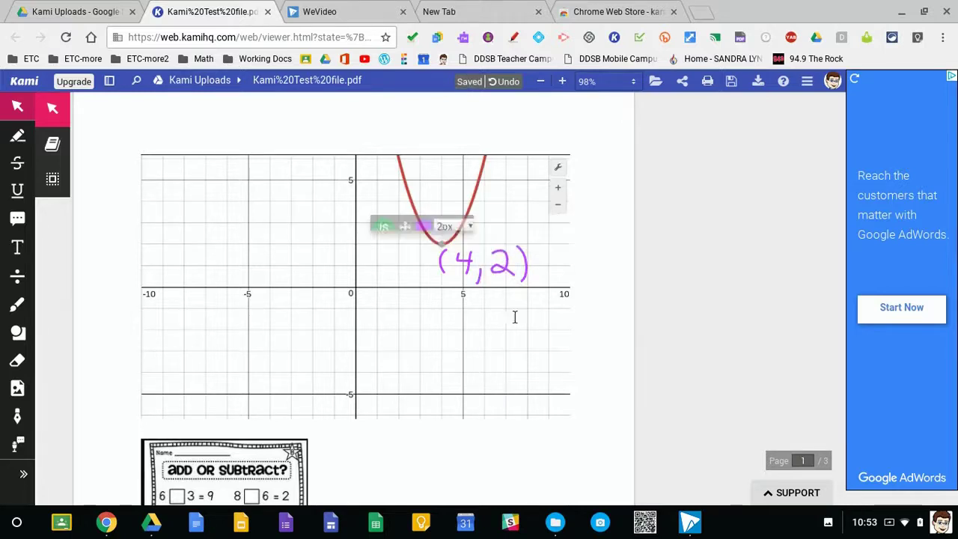
- Try the dashed line style on the (4, 2) annotation and return it to the solid style
{"action": "left_click", "coordinate": [509, 273]}
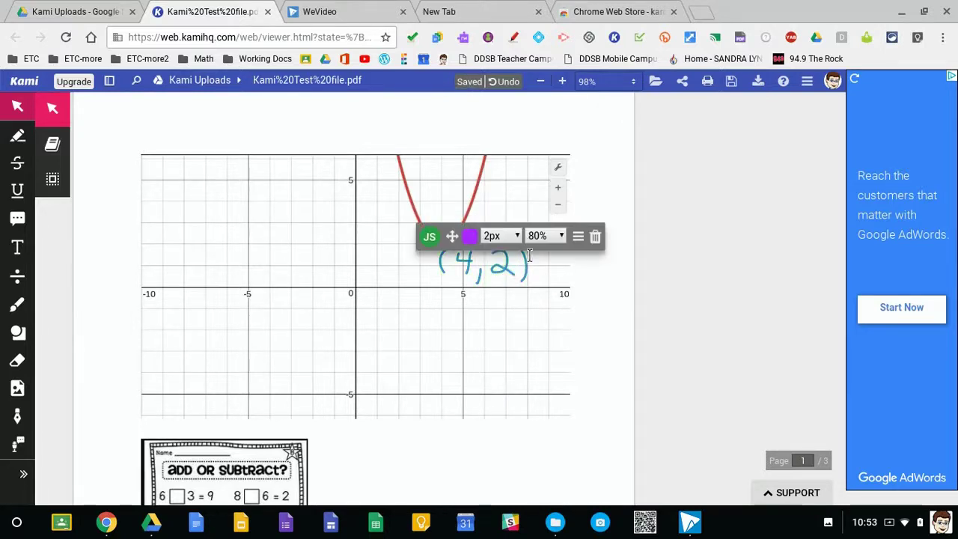
{"action": "left_click", "coordinate": [578, 236]}
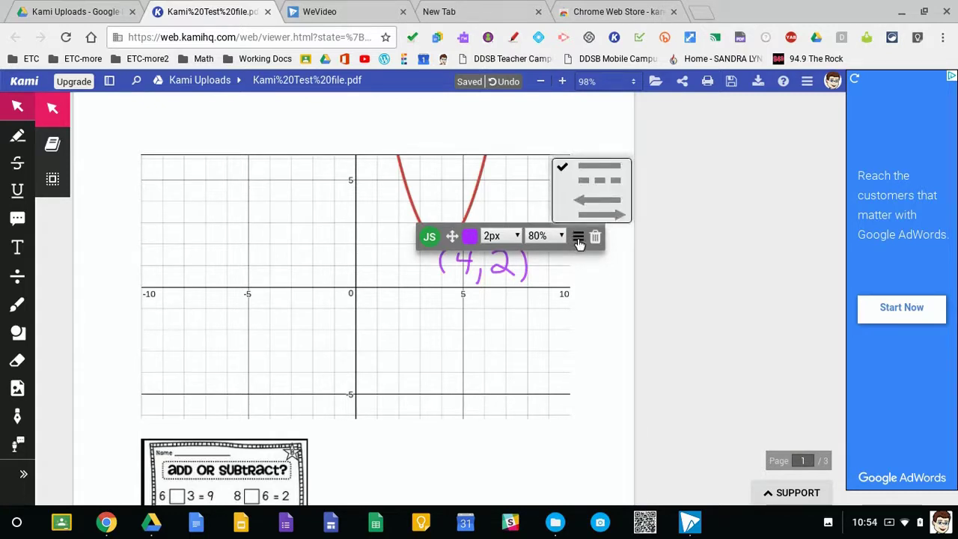
{"action": "left_click", "coordinate": [585, 181]}
{"action": "left_click", "coordinate": [584, 168]}
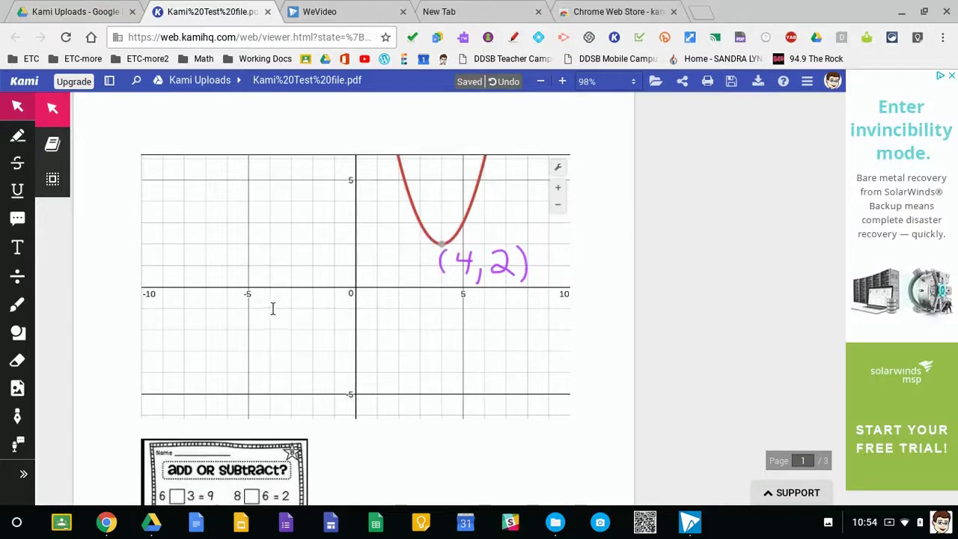
- Draw a freehand black parabola with arrowheads on both ends in the upper-left quadrant of the graph, using stroke thickness 4
{"action": "left_click", "coordinate": [17, 304]}
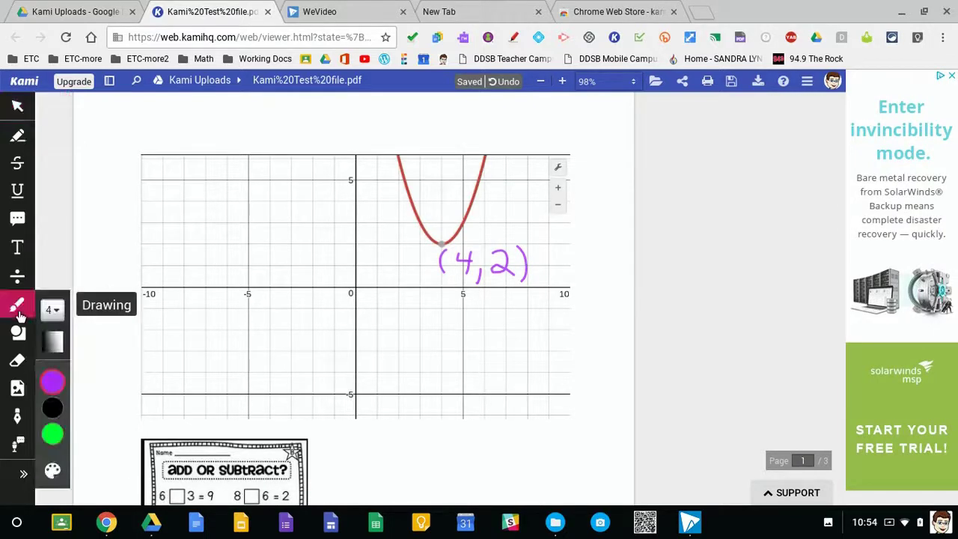
{"action": "left_click", "coordinate": [53, 416]}
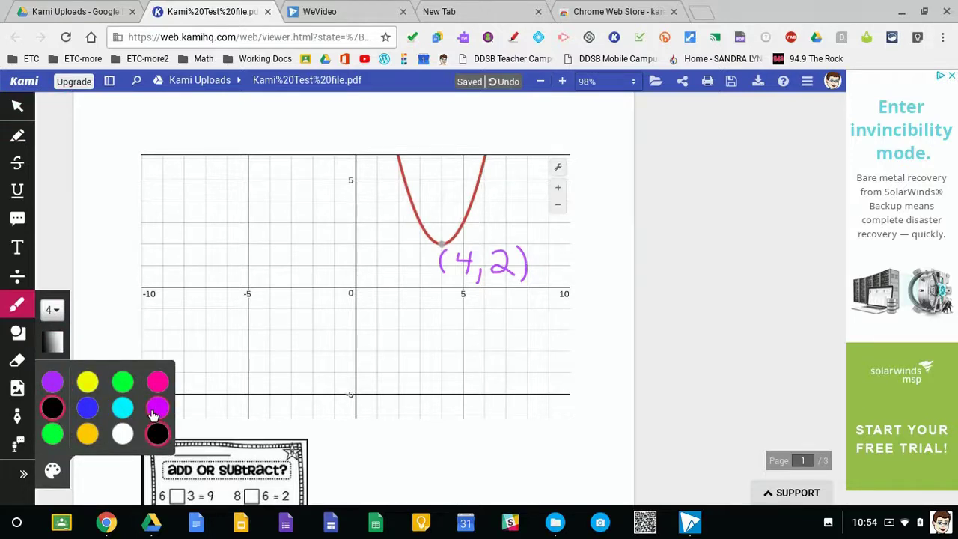
{"action": "left_click_drag", "start_coordinate": [202, 186], "coordinate": [224, 252]}
{"action": "mouse_move", "coordinate": [247, 285]}
{"action": "left_mouse_down"}
{"action": "mouse_move", "coordinate": [278, 279]}
{"action": "mouse_move", "coordinate": [305, 199]}
{"action": "mouse_move", "coordinate": [327, 201]}
{"action": "left_mouse_up"}
{"action": "left_click_drag", "start_coordinate": [175, 223], "coordinate": [238, 211]}
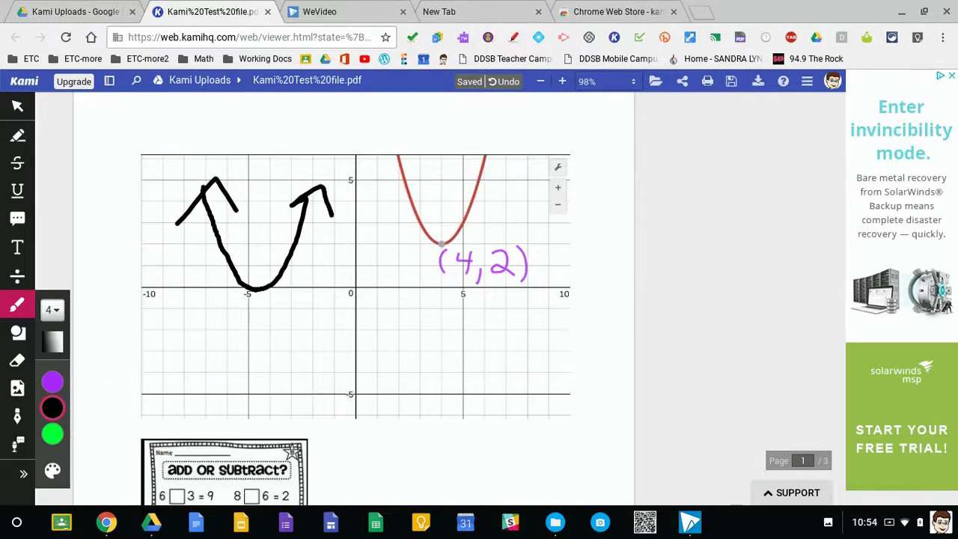
- Draw a black vertical stroke in the answer box between 6 and 3 on the worksheet and erase it
{"action": "scroll", "coordinate": [356, 299], "scroll_direction": "down", "scroll_amount": 4}
{"action": "scroll", "coordinate": [355, 299], "scroll_direction": "down", "scroll_amount": 4}
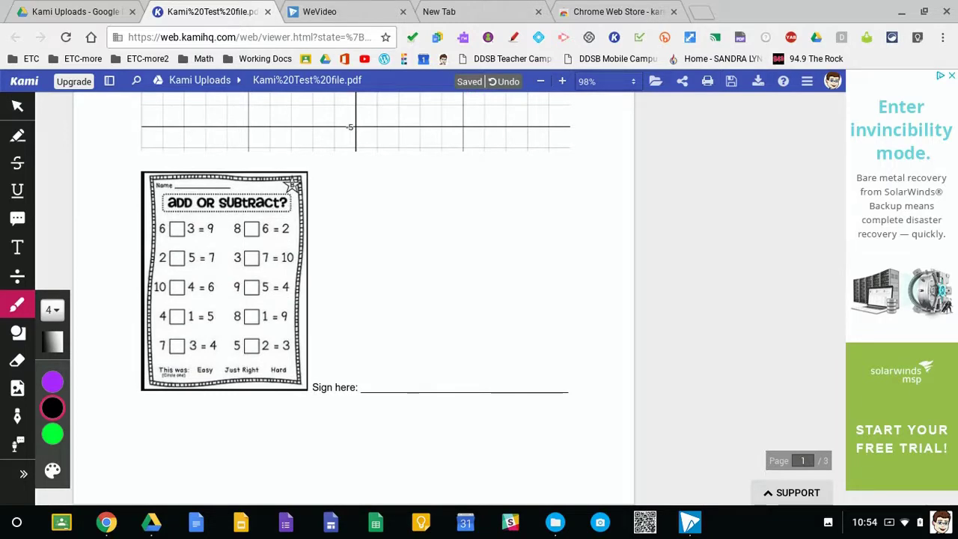
{"action": "scroll", "coordinate": [122, 219], "scroll_direction": "up", "scroll_amount": 10}
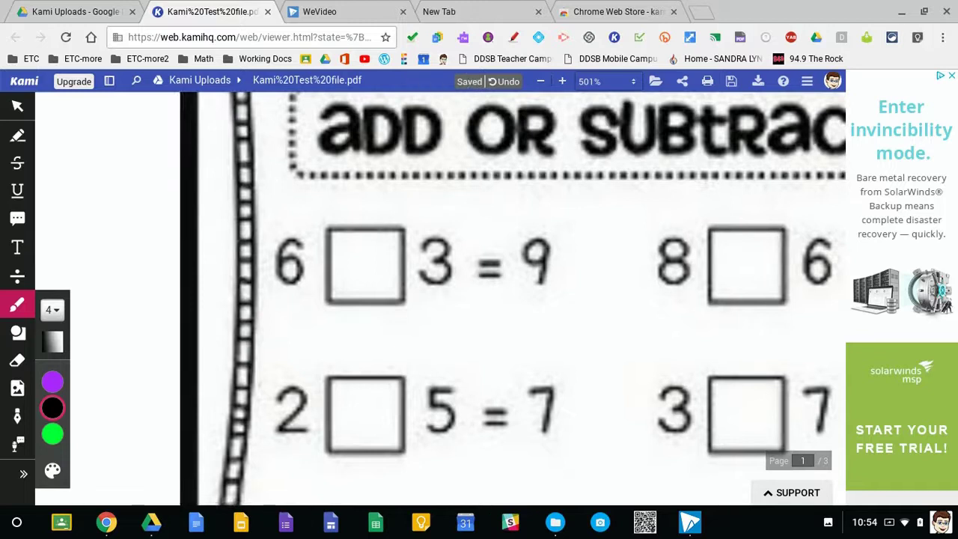
{"action": "left_click_drag", "start_coordinate": [358, 236], "coordinate": [358, 296]}
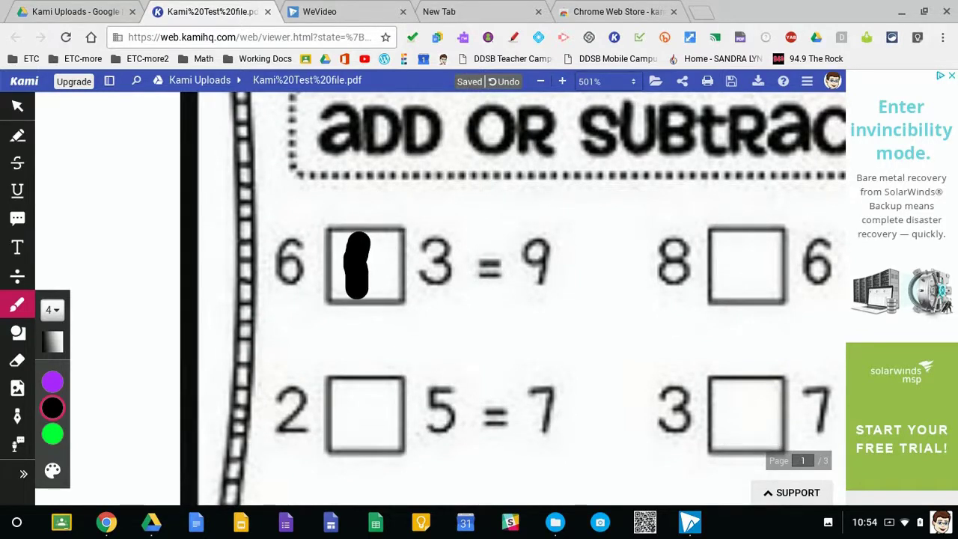
{"action": "left_click", "coordinate": [18, 361]}
{"action": "left_click", "coordinate": [358, 265]}
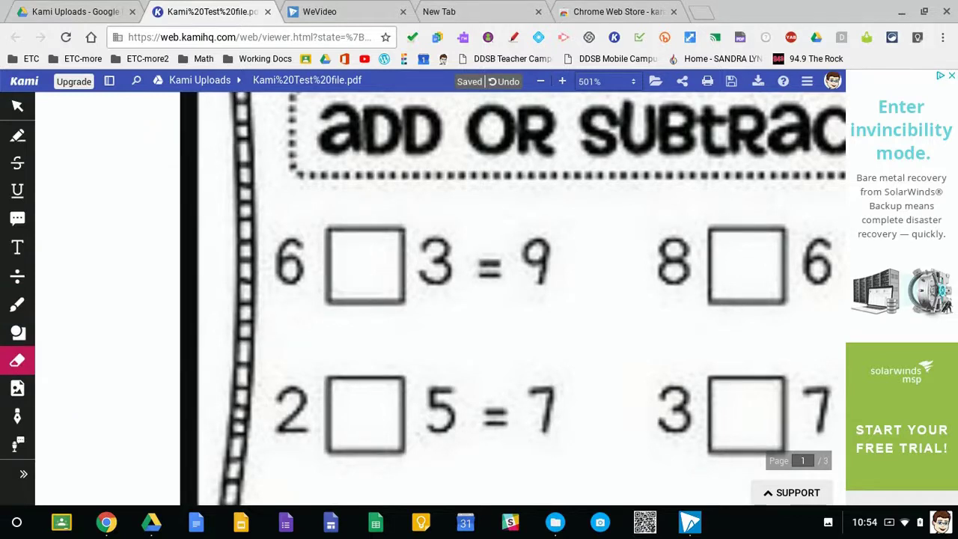
- Set the drawing thickness to 1 and handwrite black plus signs in the boxes for 6 □ 3 = 9 and 2 □ 5 = 7
{"action": "left_click", "coordinate": [17, 305]}
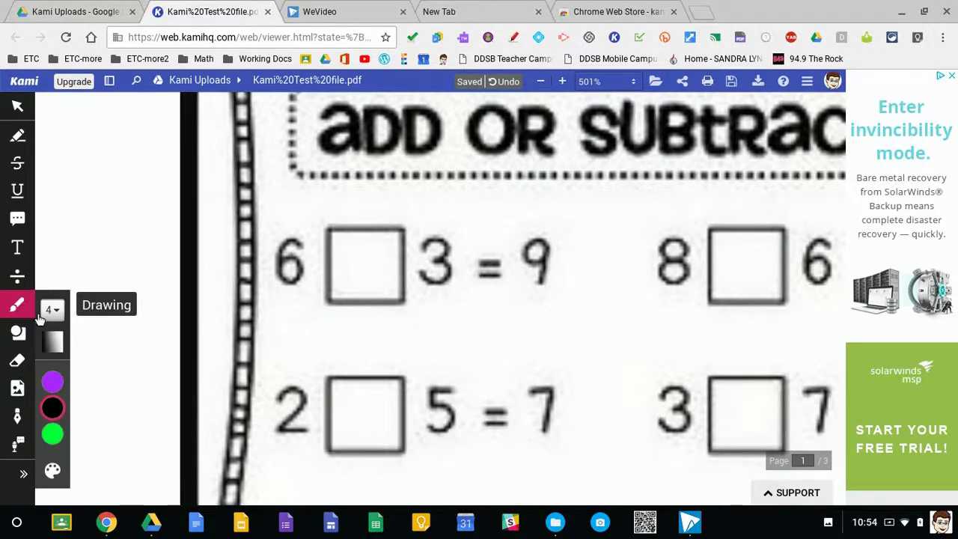
{"action": "left_click", "coordinate": [51, 309]}
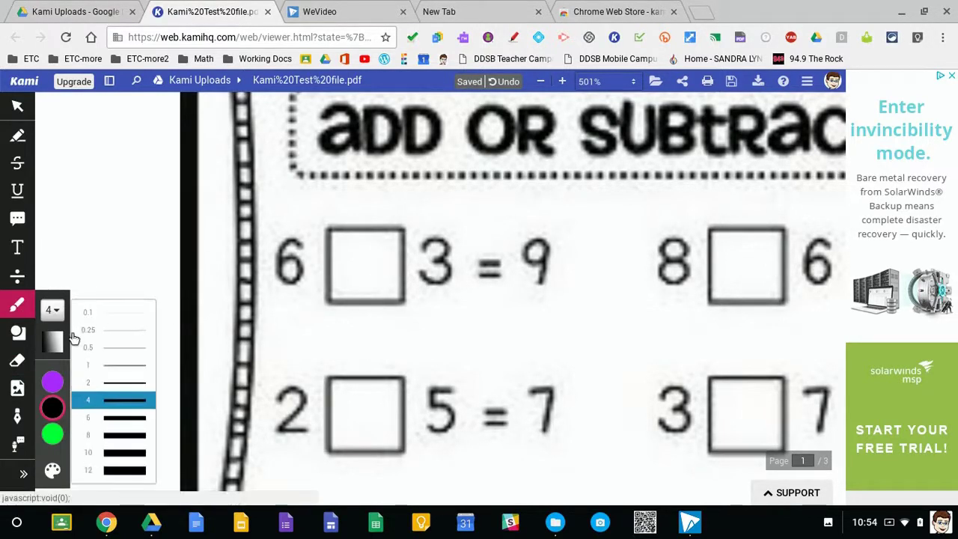
{"action": "left_click", "coordinate": [123, 367]}
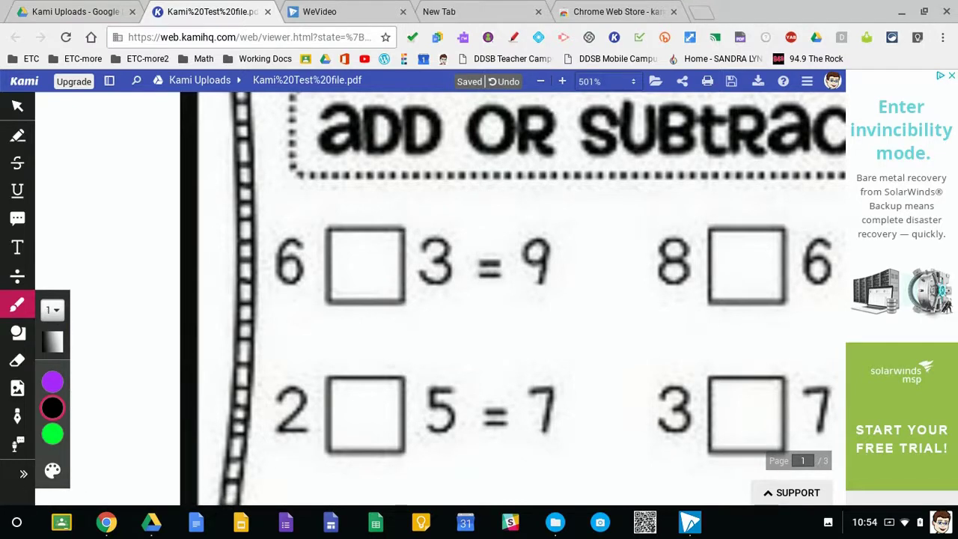
{"action": "mouse_move", "coordinate": [357, 239]}
{"action": "left_mouse_down"}
{"action": "mouse_move", "coordinate": [362, 282]}
{"action": "mouse_move", "coordinate": [362, 266]}
{"action": "left_mouse_up"}
{"action": "mouse_move", "coordinate": [361, 392]}
{"action": "left_mouse_down"}
{"action": "mouse_move", "coordinate": [359, 434]}
{"action": "mouse_move", "coordinate": [403, 409]}
{"action": "left_mouse_up"}
- Draw a diagonal line across the 2 + 5 = 7 problem and remove it with the Eraser
{"action": "mouse_move", "coordinate": [493, 430]}
{"action": "left_mouse_down"}
{"action": "mouse_move", "coordinate": [427, 404]}
{"action": "mouse_move", "coordinate": [385, 368]}
{"action": "left_mouse_up"}
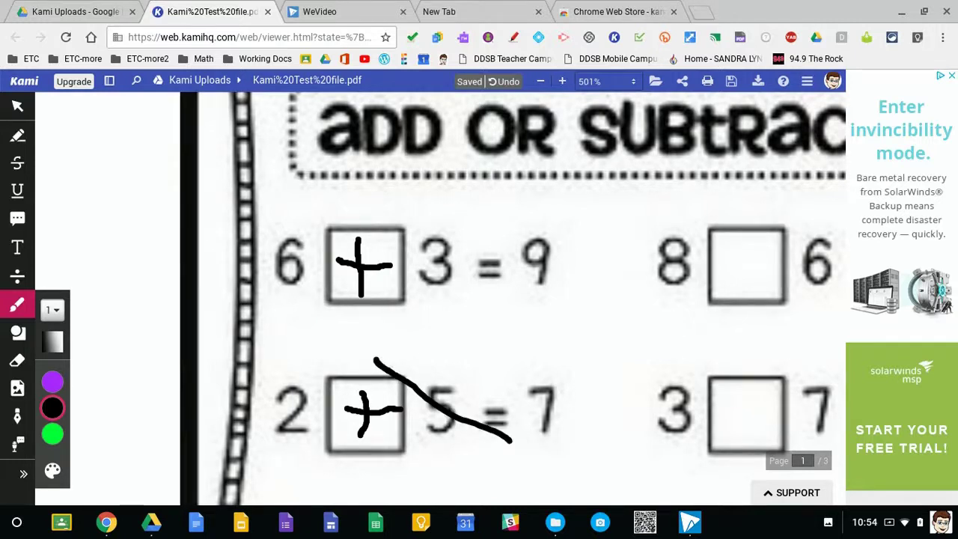
{"action": "left_click", "coordinate": [17, 360]}
{"action": "left_click", "coordinate": [449, 405]}
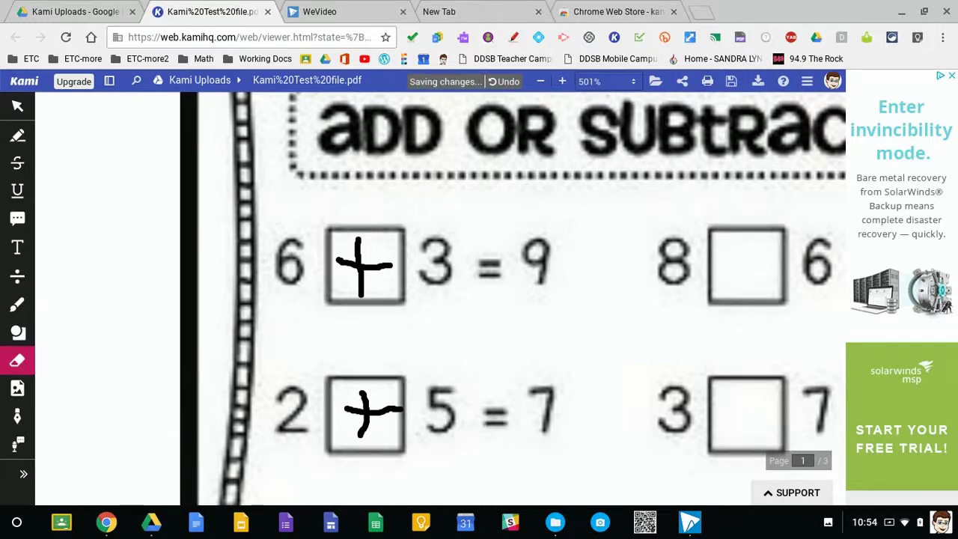
- Handwrite a pink minus sign in the 8 □ 6 = 2 box and a pink plus sign in the 3 □ 7 = 10 box
{"action": "left_click", "coordinate": [18, 309]}
{"action": "left_click", "coordinate": [17, 307]}
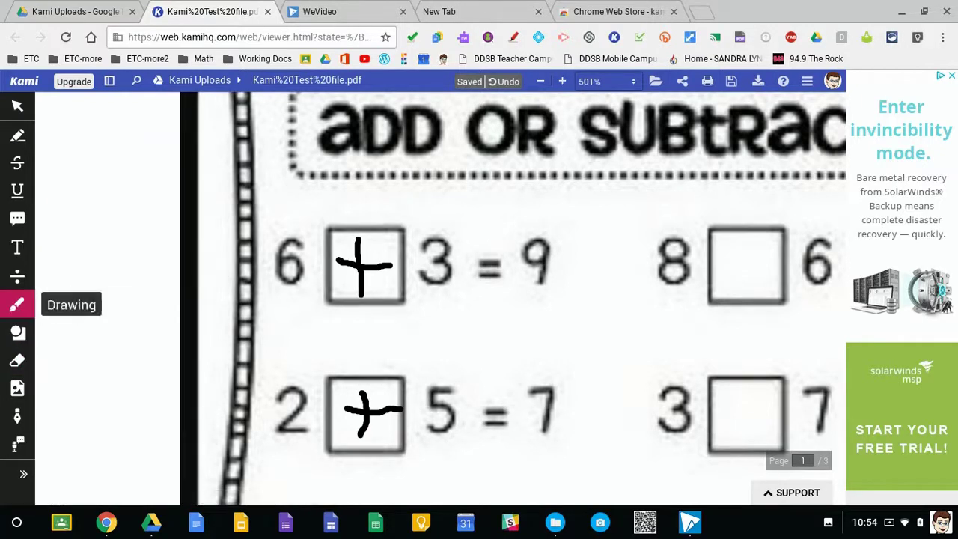
{"action": "scroll", "coordinate": [609, 442], "scroll_direction": "down", "scroll_amount": 5}
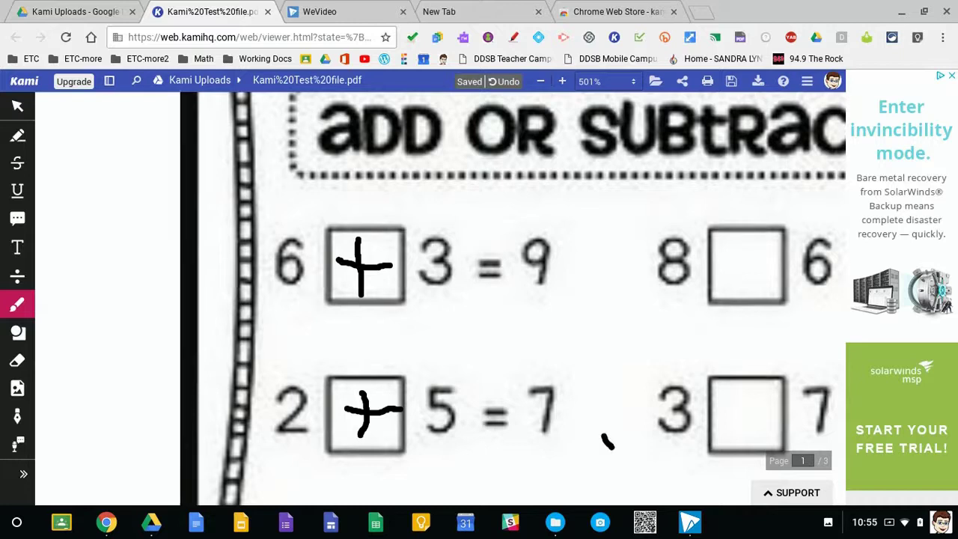
{"action": "scroll", "coordinate": [696, 327], "scroll_direction": "up", "scroll_amount": 5}
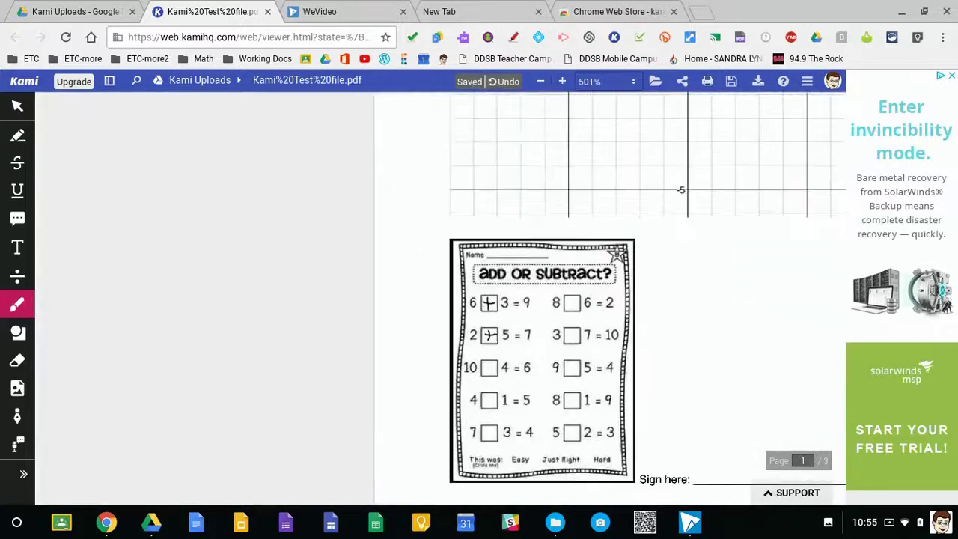
{"action": "scroll", "coordinate": [449, 299], "scroll_direction": "down", "scroll_amount": 4}
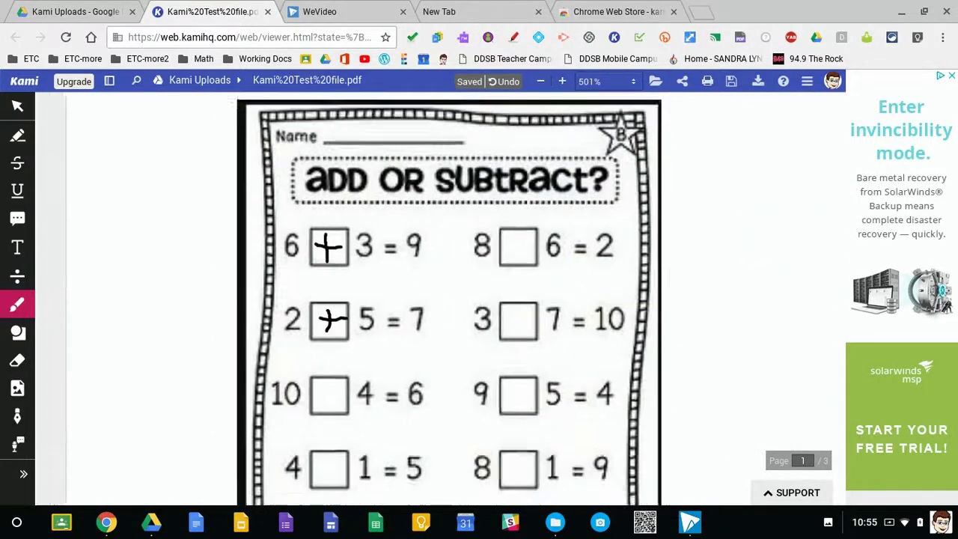
{"action": "left_click", "coordinate": [17, 303]}
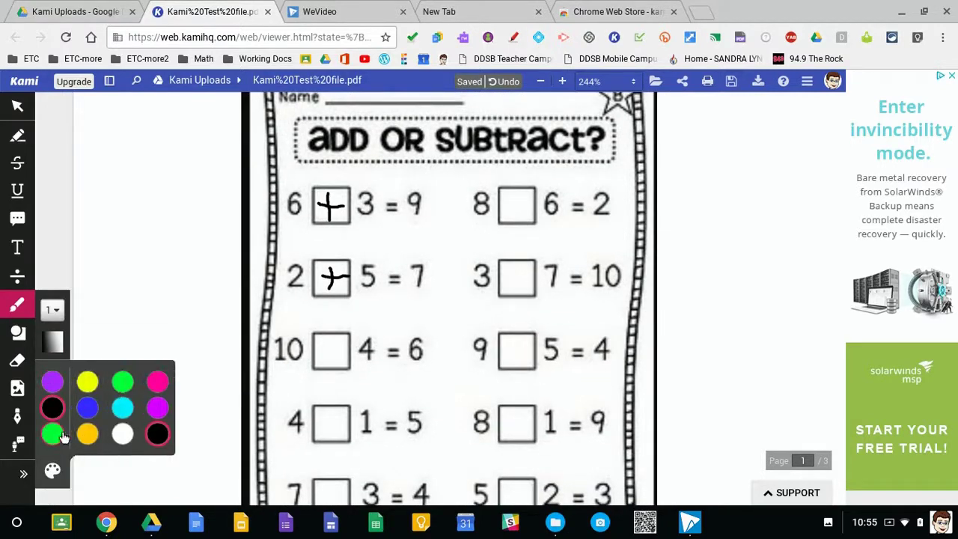
{"action": "left_click", "coordinate": [157, 381]}
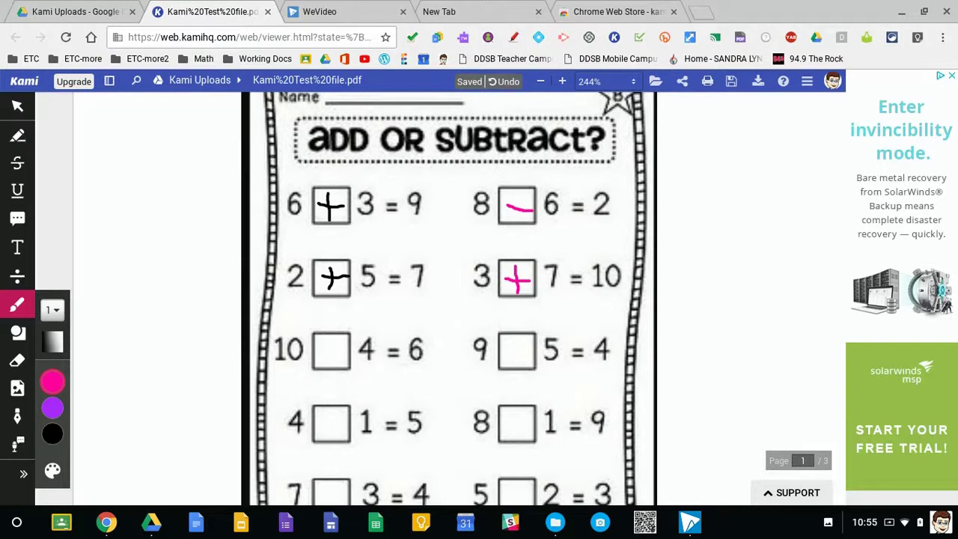
- Handwrite a full-name signature in pink on the "Sign here" line beside the worksheet
{"action": "scroll", "coordinate": [223, 458], "scroll_direction": "down", "scroll_amount": 5}
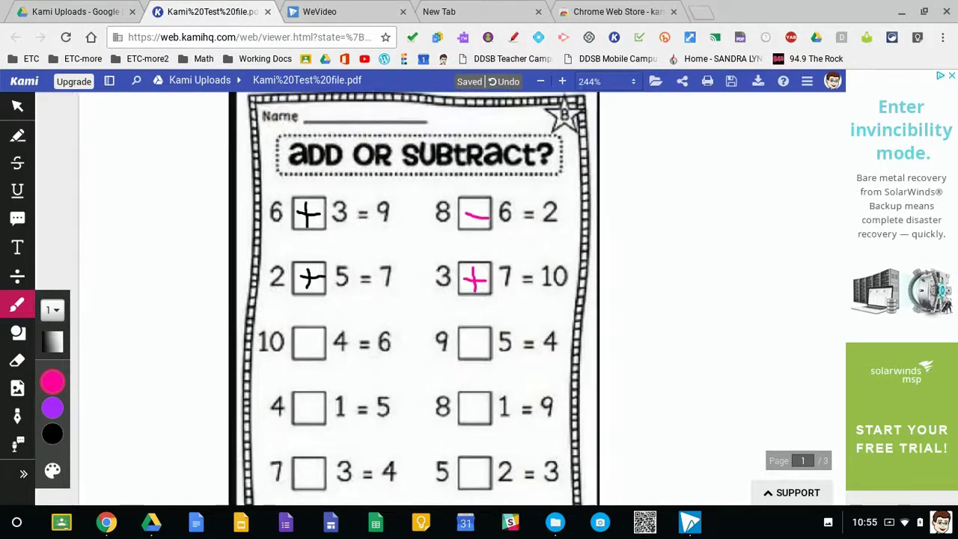
{"action": "scroll", "coordinate": [412, 383], "scroll_direction": "up", "scroll_amount": 3}
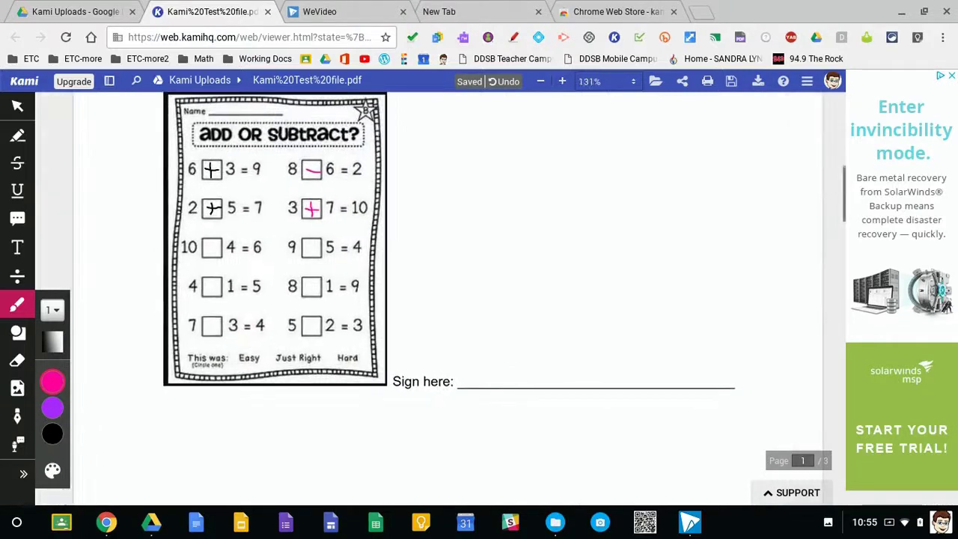
{"action": "mouse_move", "coordinate": [471, 386]}
{"action": "left_mouse_down"}
{"action": "mouse_move", "coordinate": [501, 338]}
{"action": "mouse_move", "coordinate": [477, 408]}
{"action": "mouse_move", "coordinate": [516, 378]}
{"action": "mouse_move", "coordinate": [540, 380]}
{"action": "mouse_move", "coordinate": [528, 428]}
{"action": "mouse_move", "coordinate": [575, 377]}
{"action": "mouse_move", "coordinate": [595, 382]}
{"action": "left_mouse_up"}
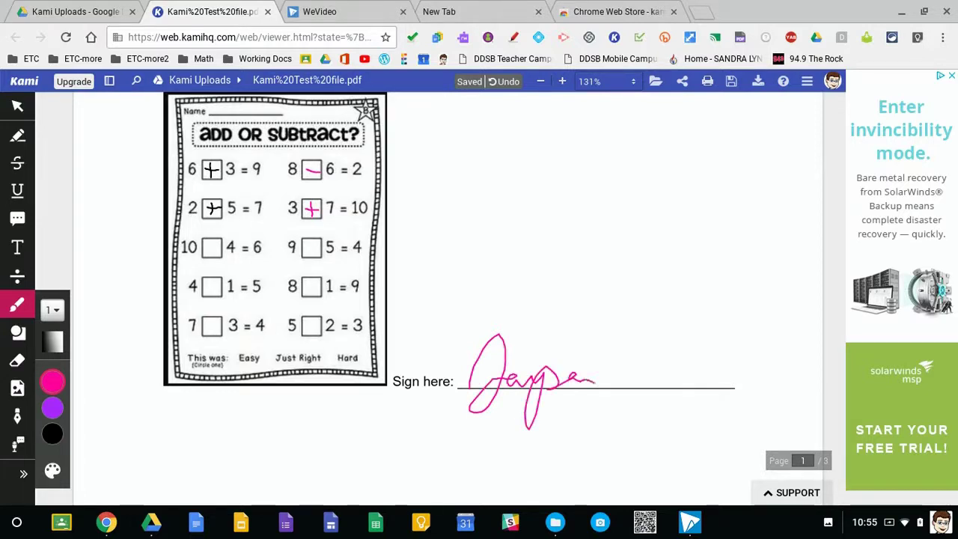
{"action": "mouse_move", "coordinate": [636, 329]}
{"action": "left_mouse_down"}
{"action": "mouse_move", "coordinate": [625, 383]}
{"action": "mouse_move", "coordinate": [632, 387]}
{"action": "mouse_move", "coordinate": [659, 374]}
{"action": "mouse_move", "coordinate": [729, 378]}
{"action": "mouse_move", "coordinate": [752, 341]}
{"action": "mouse_move", "coordinate": [715, 415]}
{"action": "mouse_move", "coordinate": [702, 378]}
{"action": "left_mouse_up"}
{"action": "left_click_drag", "start_coordinate": [700, 368], "coordinate": [770, 364]}
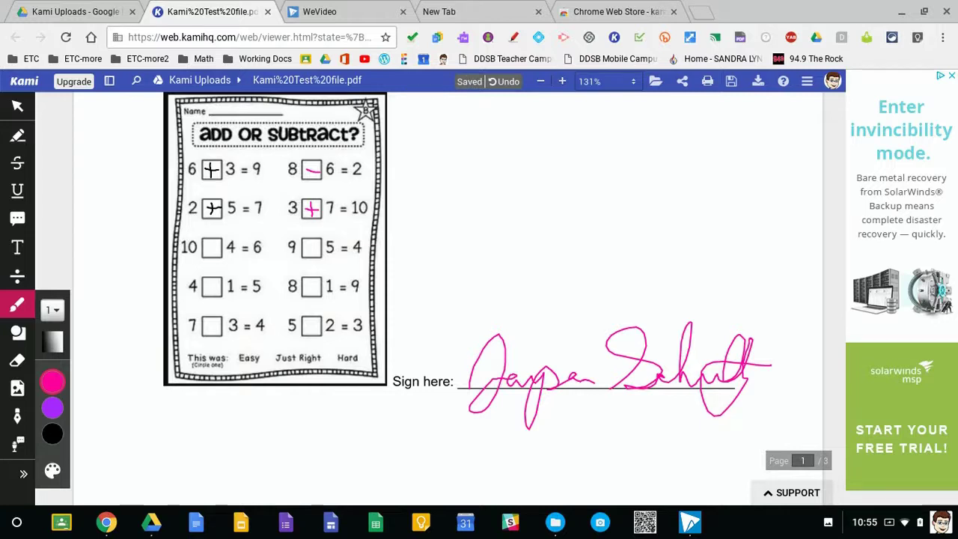
- Switch the drawing color to orange and draw a short vertical stroke in the blank area above the signature
{"action": "scroll", "coordinate": [411, 299], "scroll_direction": "down", "scroll_amount": 5}
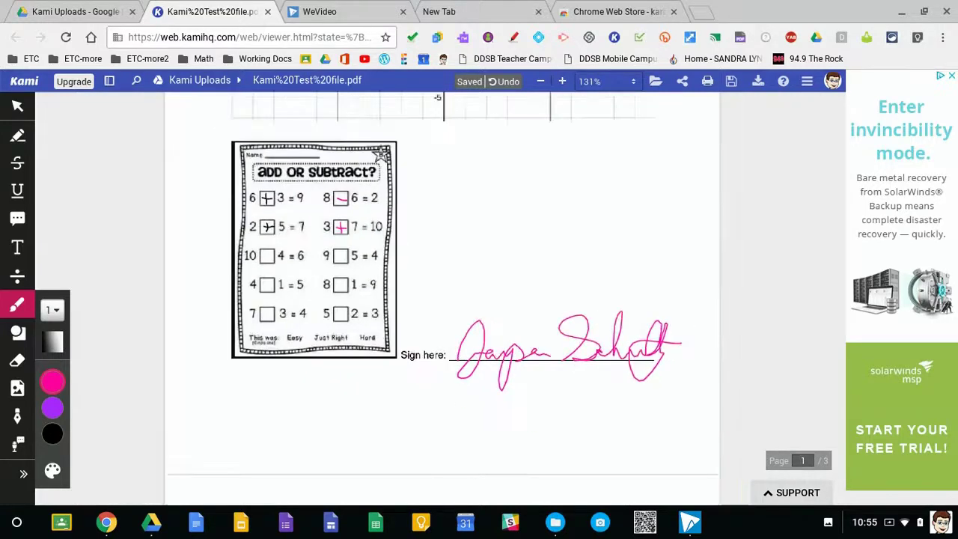
{"action": "scroll", "coordinate": [385, 299], "scroll_direction": "down", "scroll_amount": 5}
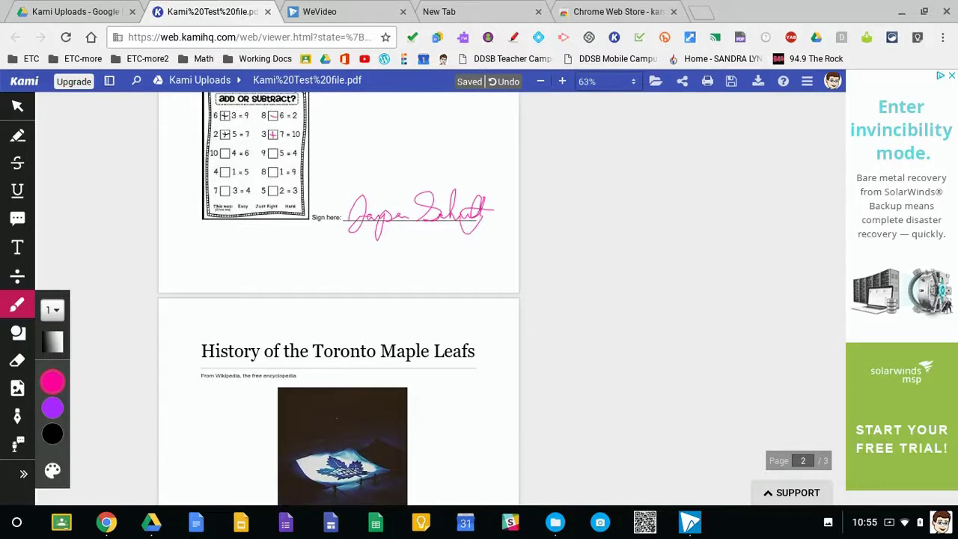
{"action": "scroll", "coordinate": [384, 299], "scroll_direction": "up", "scroll_amount": 5}
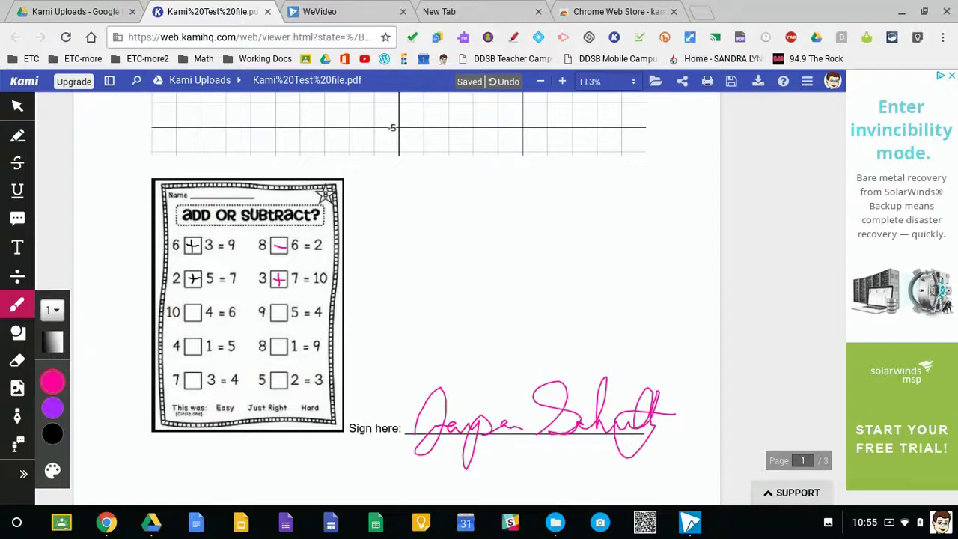
{"action": "mouse_move", "coordinate": [52, 408]}
{"action": "left_click", "coordinate": [88, 434]}
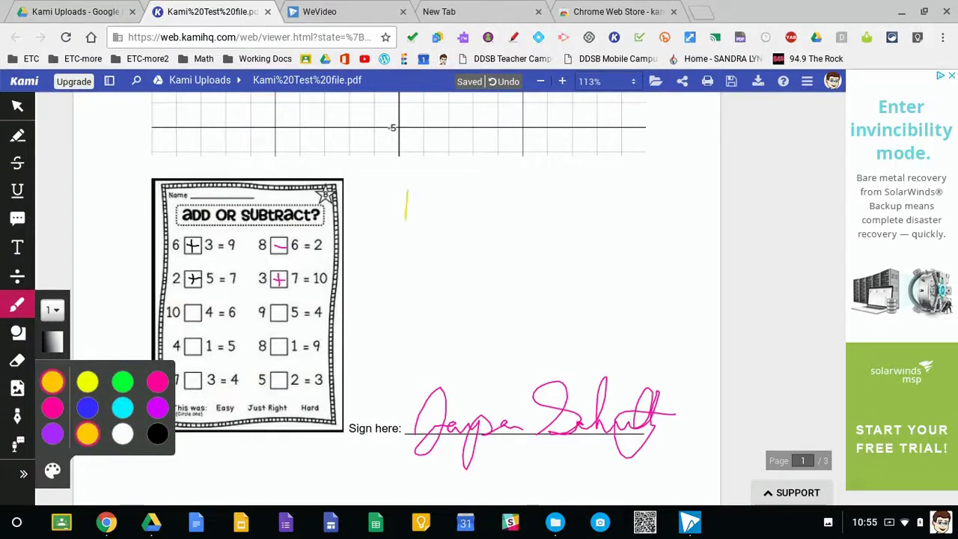
- Handwrite the fraction problem 1/2 + 1/3 = in orange in the blank area above the signature
{"action": "left_click_drag", "start_coordinate": [398, 260], "coordinate": [419, 304]}
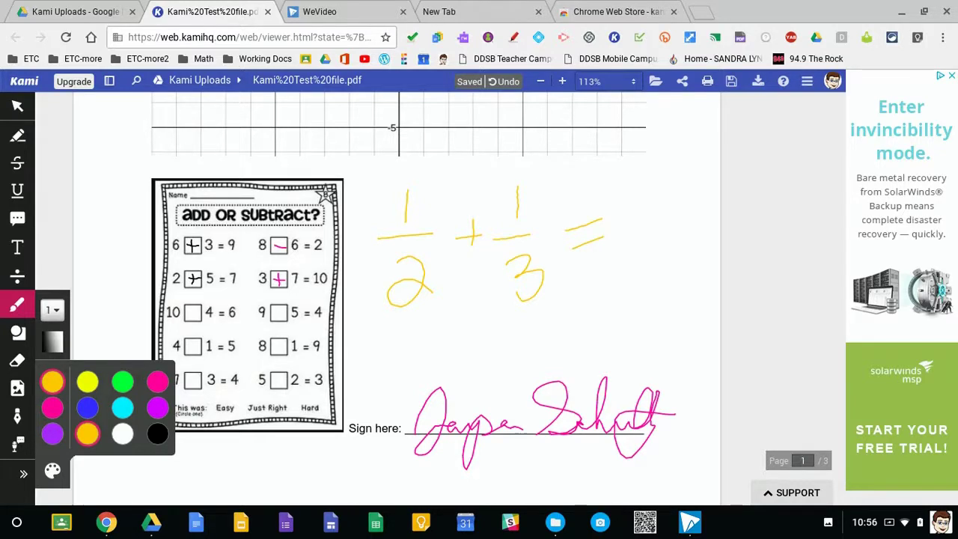
- Highlight "History" in yellow and "Toronto" in pink in the page 2 heading
{"action": "left_click", "coordinate": [18, 106]}
{"action": "scroll", "coordinate": [147, 374], "scroll_direction": "down", "scroll_amount": 1}
{"action": "scroll", "coordinate": [147, 374], "scroll_direction": "down", "scroll_amount": 5}
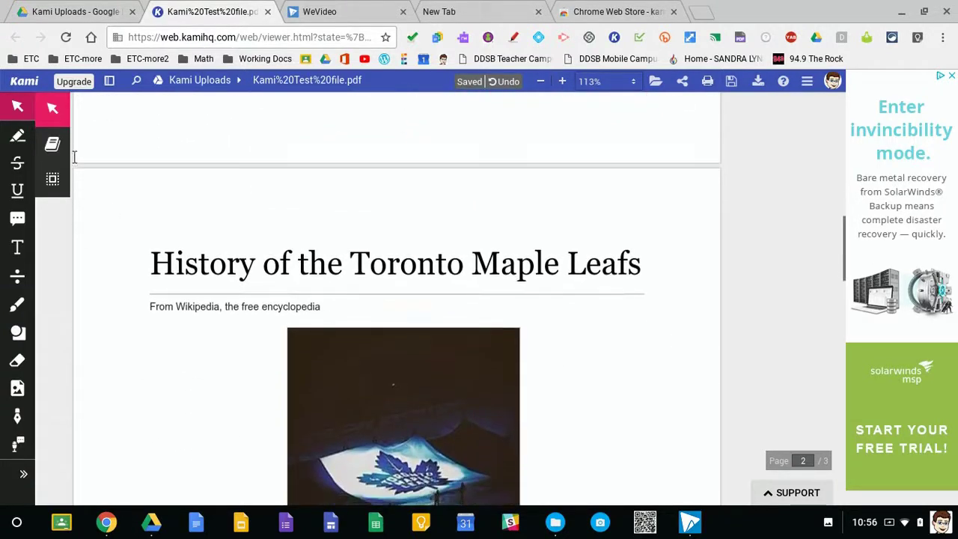
{"action": "left_click", "coordinate": [18, 135]}
{"action": "left_click_drag", "start_coordinate": [155, 261], "coordinate": [260, 271]}
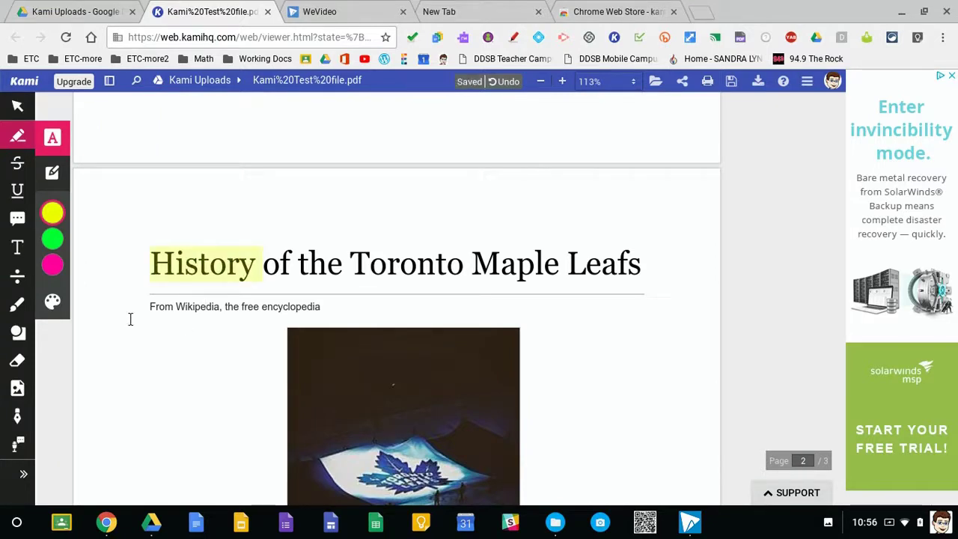
{"action": "left_click", "coordinate": [53, 266]}
{"action": "left_click_drag", "start_coordinate": [347, 264], "coordinate": [558, 263]}
- Strike through "Maple" and underline "Leafs" in yellow in the page 2 heading
{"action": "left_click", "coordinate": [17, 166]}
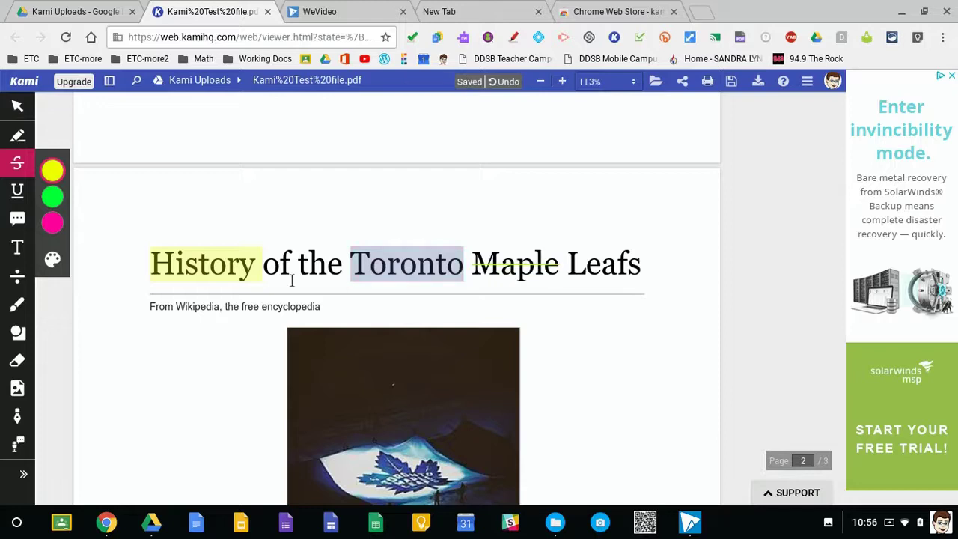
{"action": "left_click", "coordinate": [17, 190]}
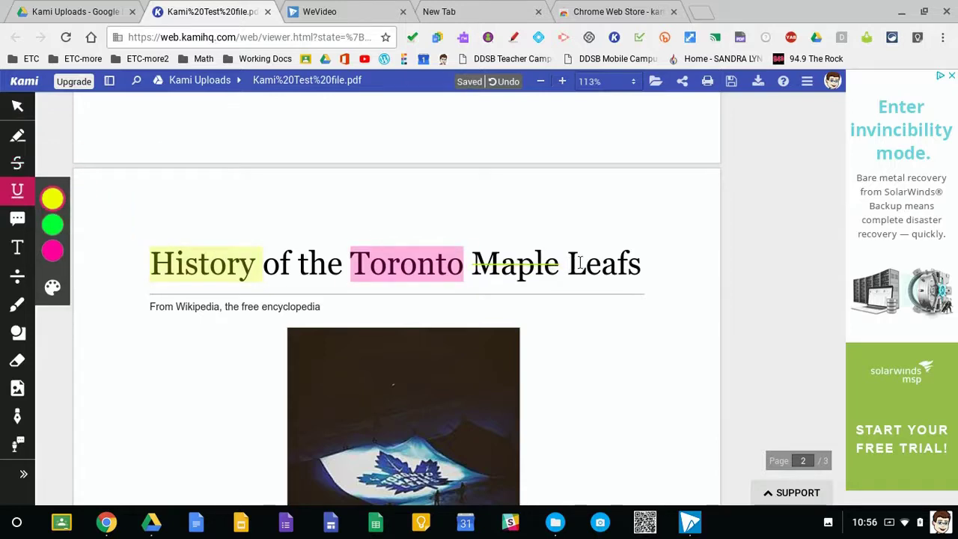
{"action": "left_click_drag", "start_coordinate": [569, 263], "coordinate": [640, 267]}
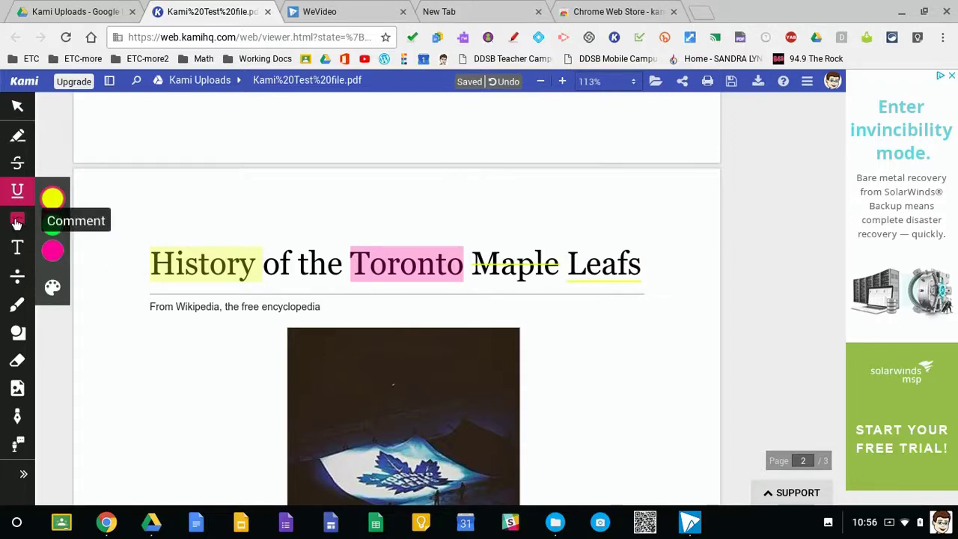
- Attach the comment "THIS IS AWESOME" to "The Maple Leafs and the NHL arose from" in the first paragraph and close the advertisement beside the page
{"action": "scroll", "coordinate": [180, 336], "scroll_direction": "down", "scroll_amount": 4}
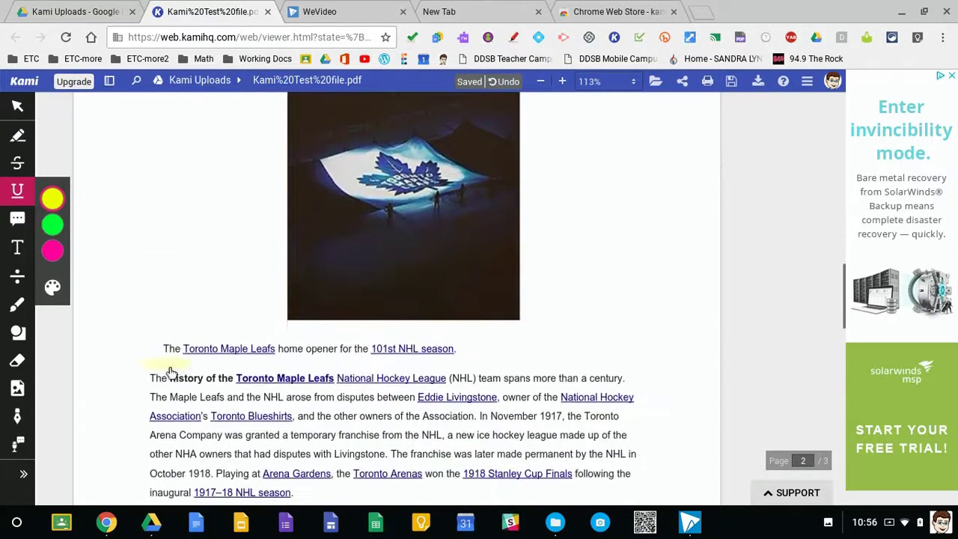
{"action": "left_click", "coordinate": [18, 221]}
{"action": "left_click_drag", "start_coordinate": [155, 397], "coordinate": [352, 396]}
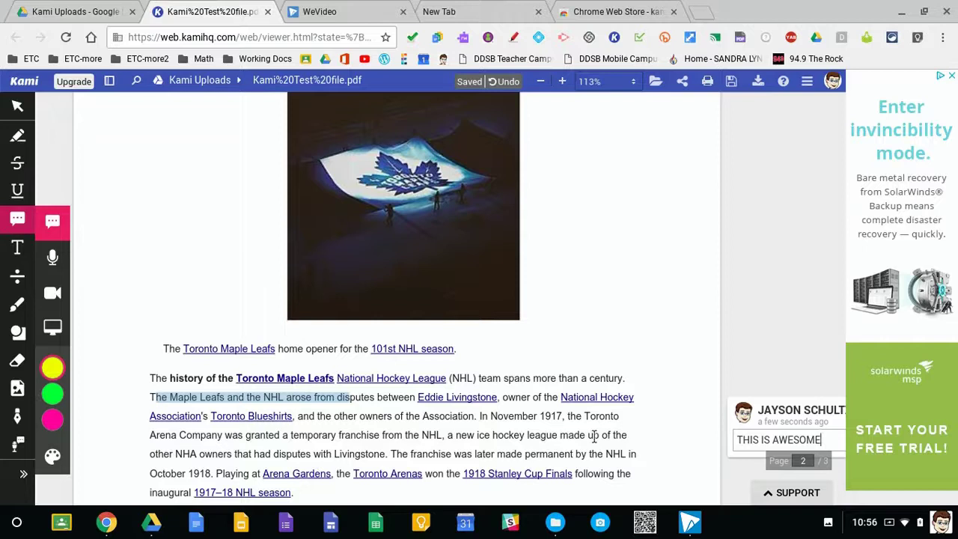
{"action": "key", "text": "Return"}
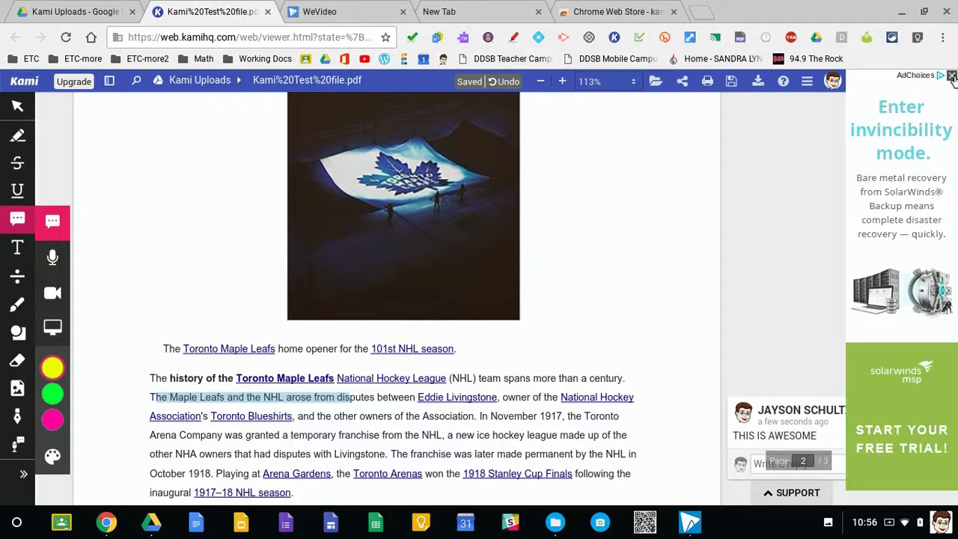
{"action": "left_click", "coordinate": [951, 77]}
{"action": "scroll", "coordinate": [771, 375], "scroll_direction": "down", "scroll_amount": 3}
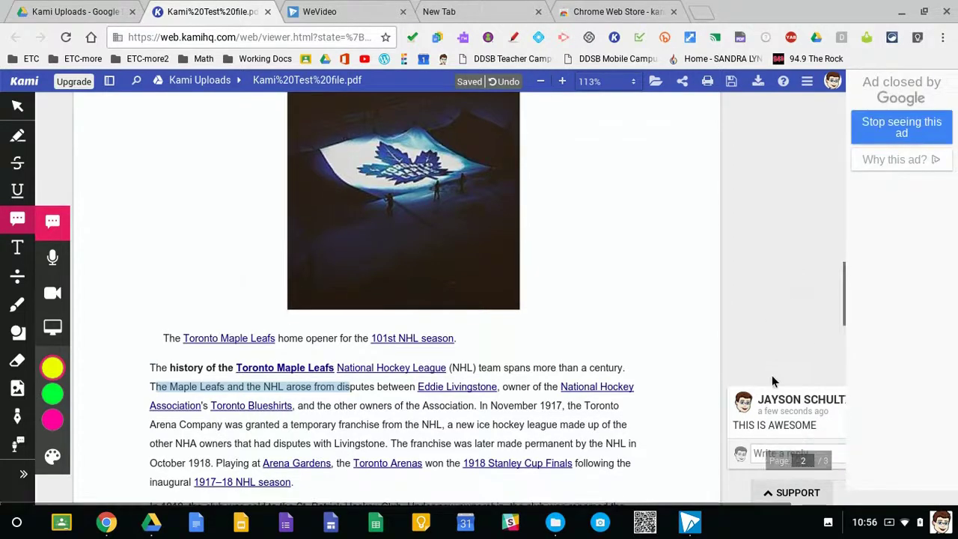
{"action": "scroll", "coordinate": [693, 378], "scroll_direction": "down", "scroll_amount": 1}
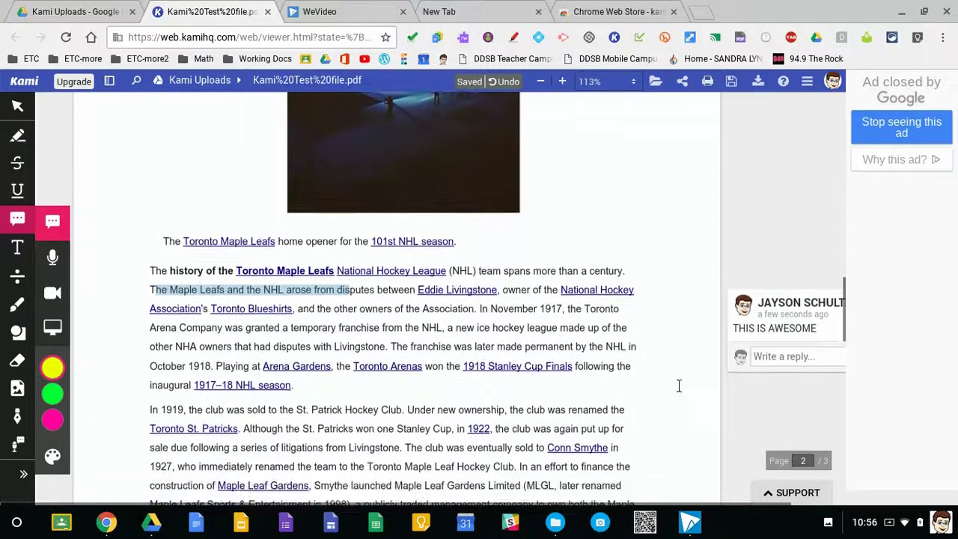
- Add a text box reading "Hello THis is a Text box" in the blank margin on the right of the page 2 picture
{"action": "left_click", "coordinate": [15, 246]}
{"action": "scroll", "coordinate": [487, 196], "scroll_direction": "up", "scroll_amount": 1}
{"action": "scroll", "coordinate": [548, 196], "scroll_direction": "up", "scroll_amount": 2}
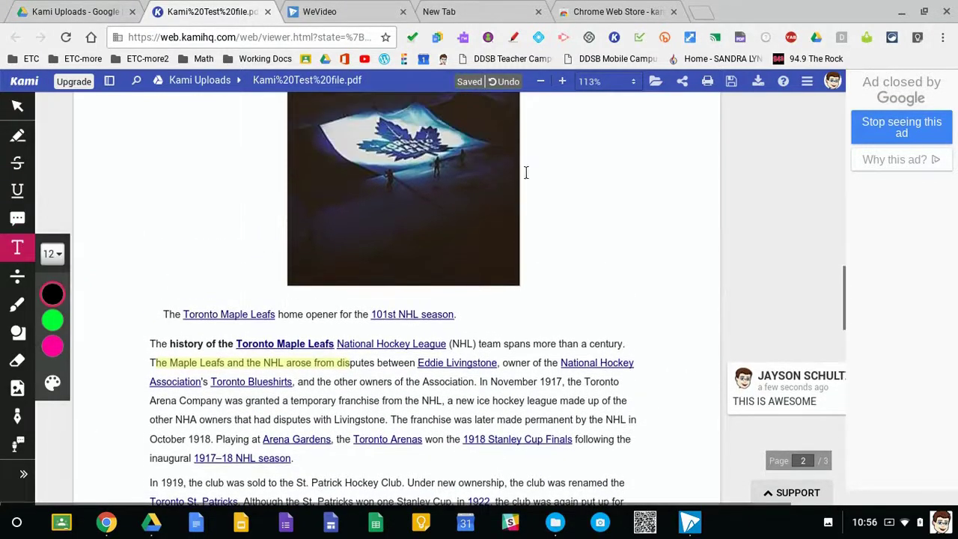
{"action": "left_click", "coordinate": [649, 270]}
{"action": "type", "text": "Hello"}
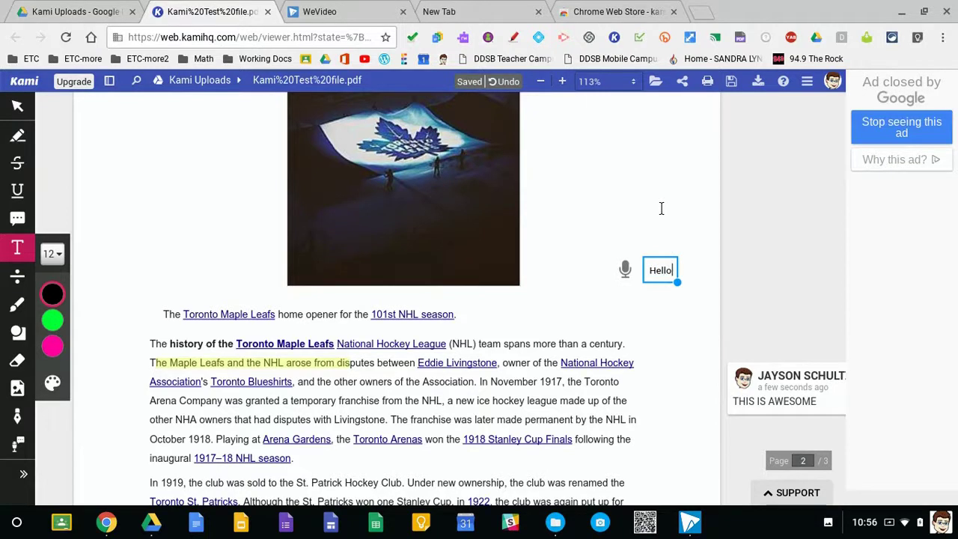
{"action": "type", "text": " THis is "}
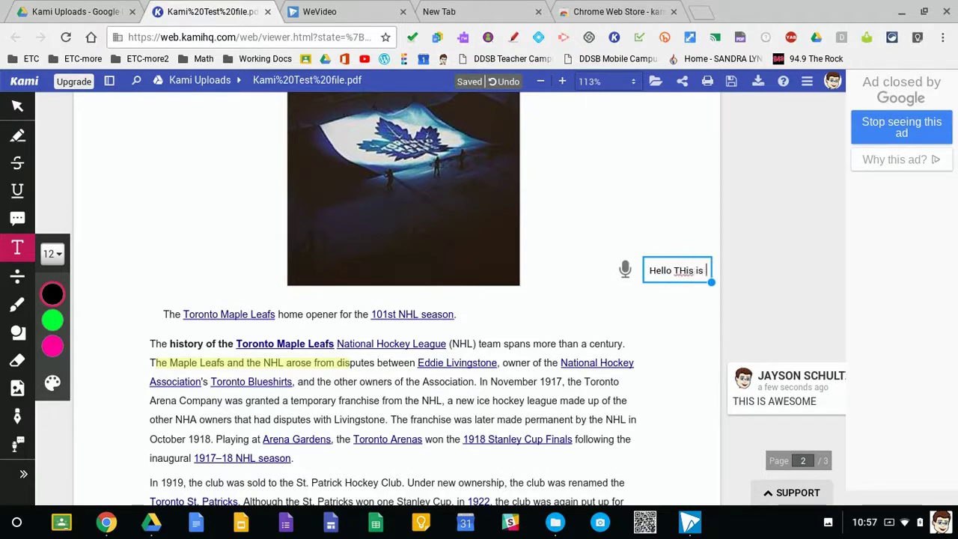
{"action": "type", "text": "a Tex"}
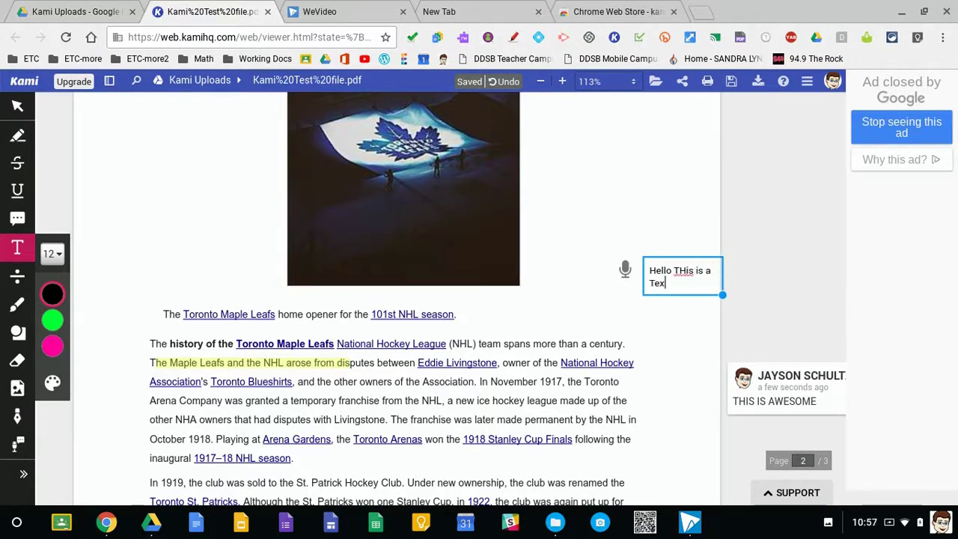
{"action": "type", "text": "t box"}
{"action": "key", "text": "Return"}
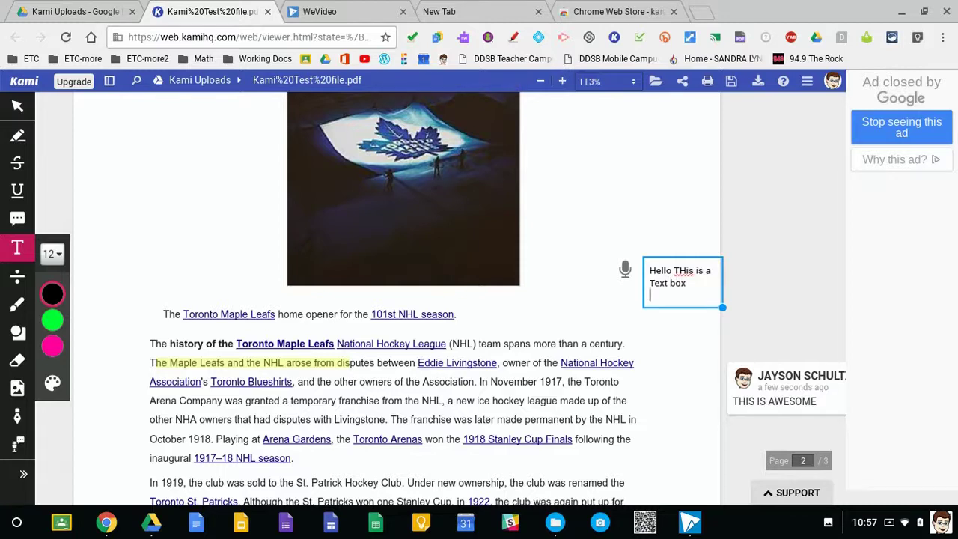
{"action": "left_click", "coordinate": [663, 339]}
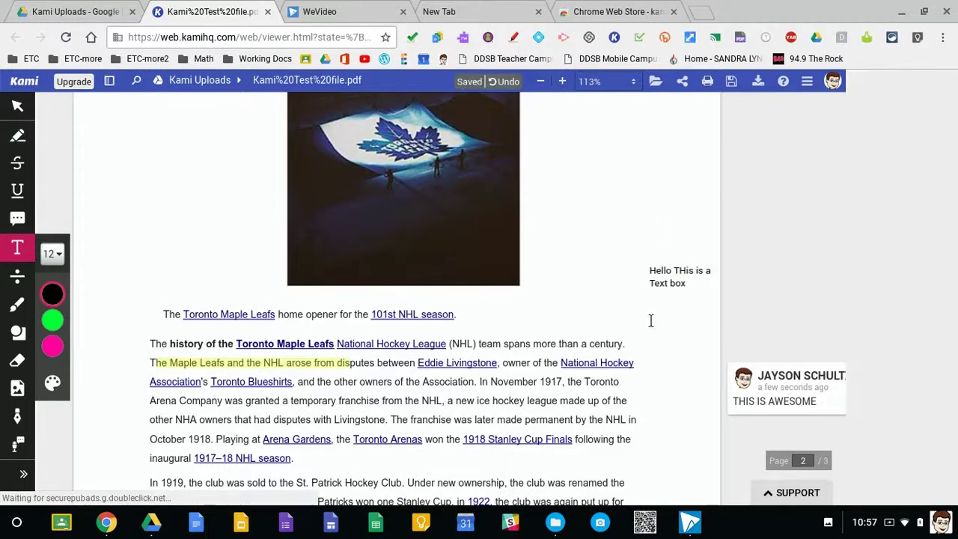
- Narrow the text box slightly and move it to the blank area on the left of the picture
{"action": "left_click", "coordinate": [659, 281]}
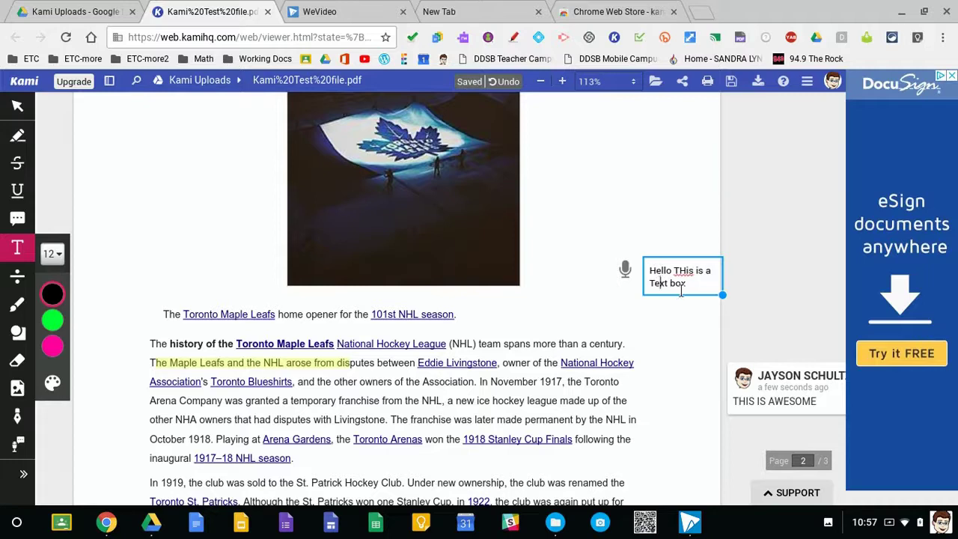
{"action": "left_click_drag", "start_coordinate": [725, 294], "coordinate": [714, 294]}
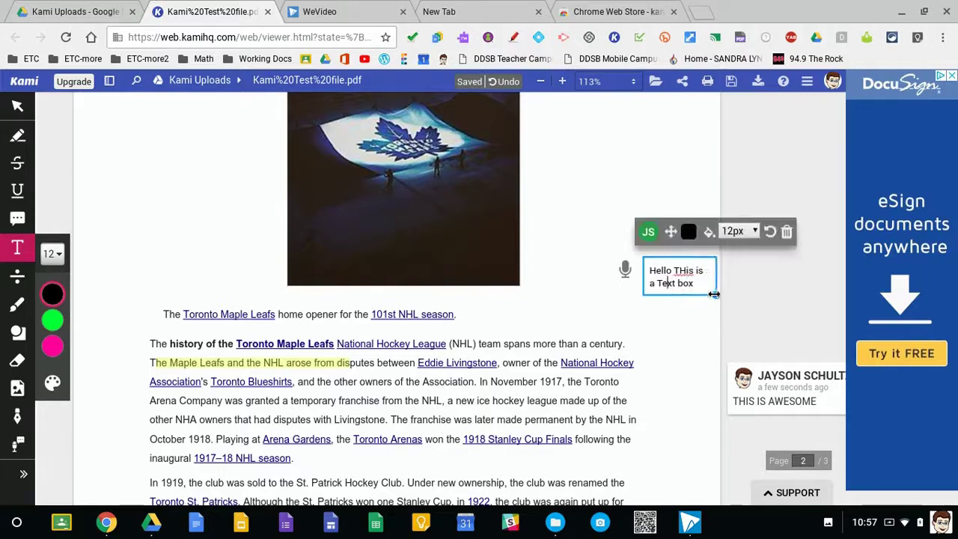
{"action": "left_click_drag", "start_coordinate": [672, 232], "coordinate": [203, 173]}
- Try several background colors on the text box and settle on a cyan fill
{"action": "left_click", "coordinate": [242, 173]}
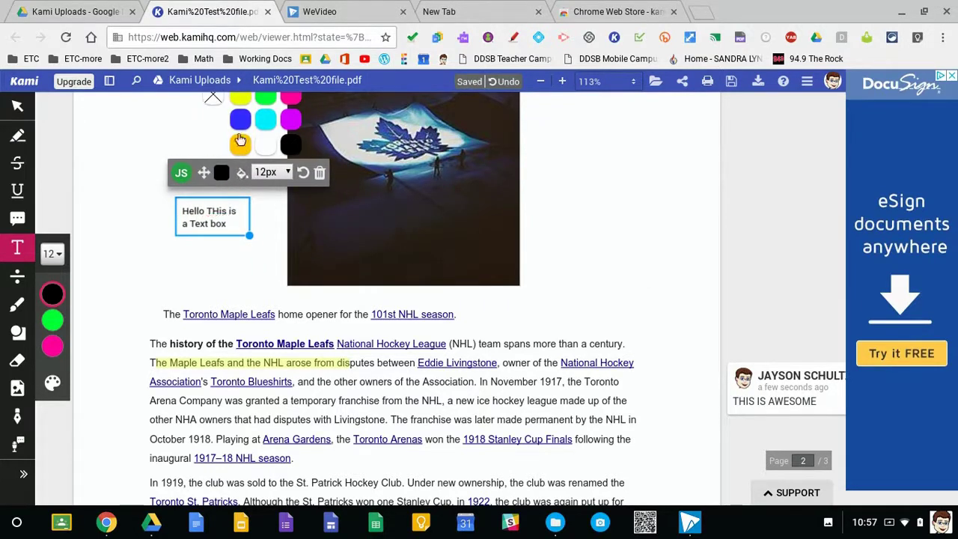
{"action": "left_click", "coordinate": [241, 120]}
{"action": "left_click", "coordinate": [267, 151]}
{"action": "left_click", "coordinate": [296, 151]}
{"action": "left_click", "coordinate": [265, 147]}
{"action": "left_click", "coordinate": [266, 120]}
{"action": "left_click", "coordinate": [157, 146]}
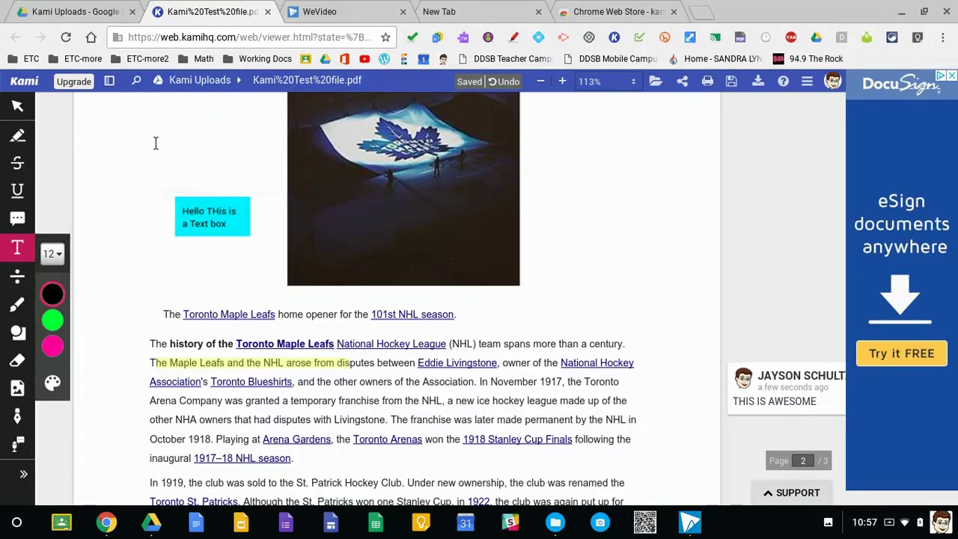
- Set the font size of the cyan text box to 16px
{"action": "left_click", "coordinate": [182, 203]}
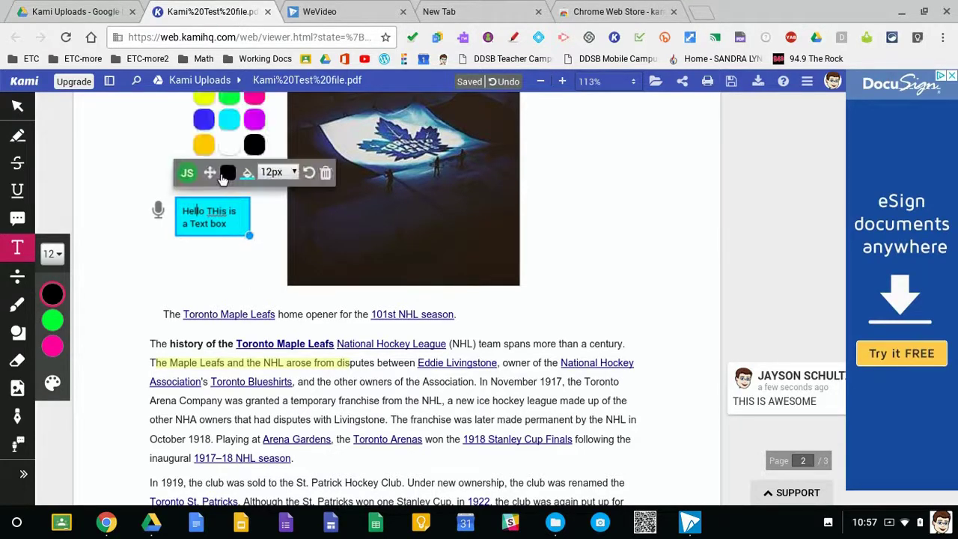
{"action": "left_click", "coordinate": [294, 174]}
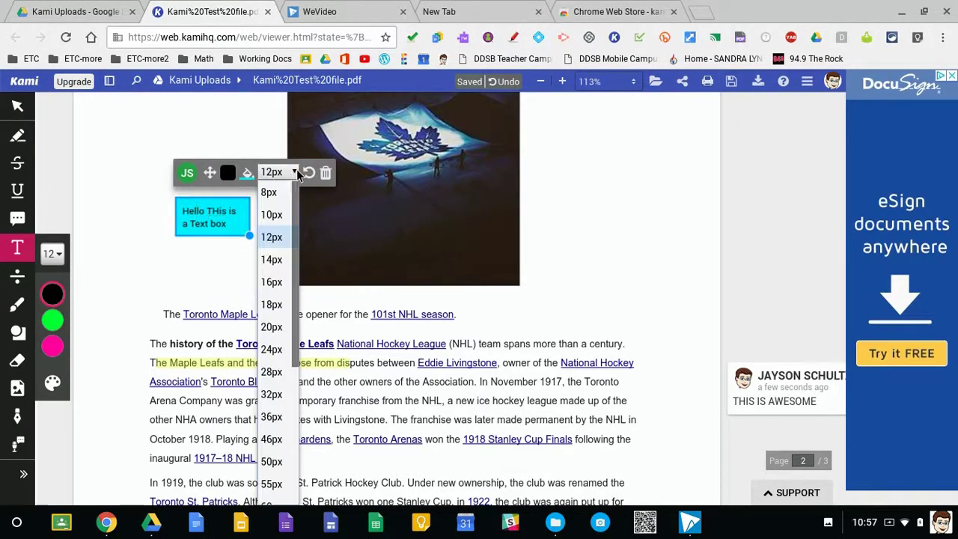
{"action": "left_click", "coordinate": [275, 281]}
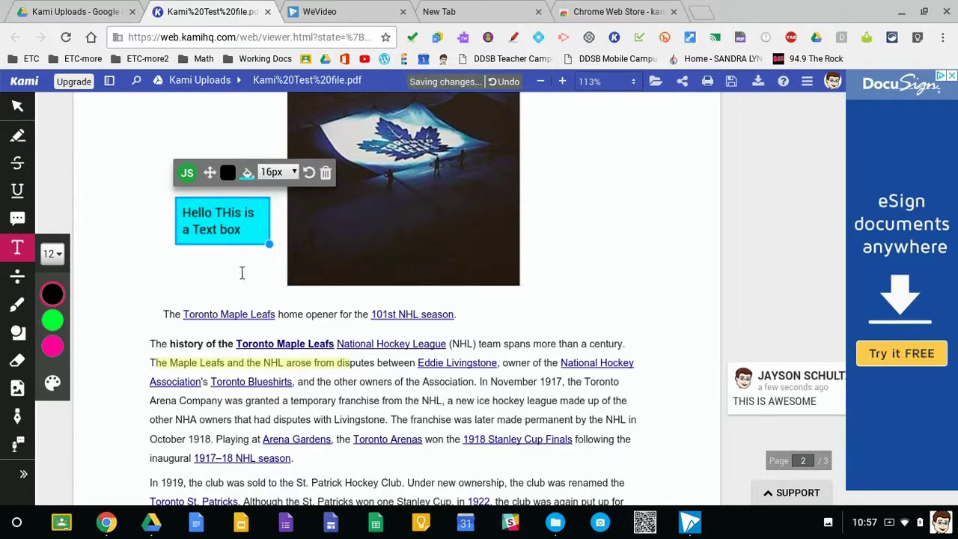
{"action": "left_click", "coordinate": [160, 230]}
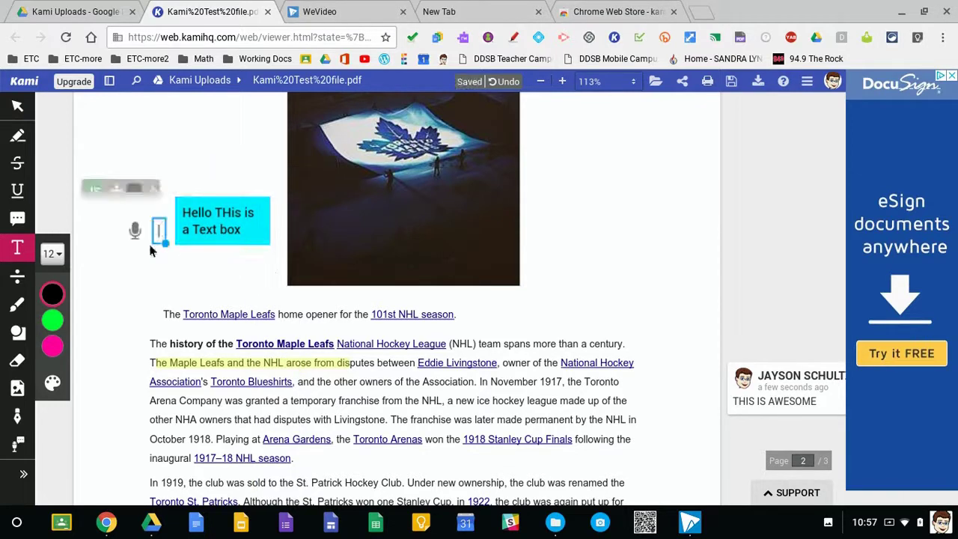
- Try to use the Equation tool and dismiss the Education plan upgrade offer
{"action": "left_click", "coordinate": [19, 278]}
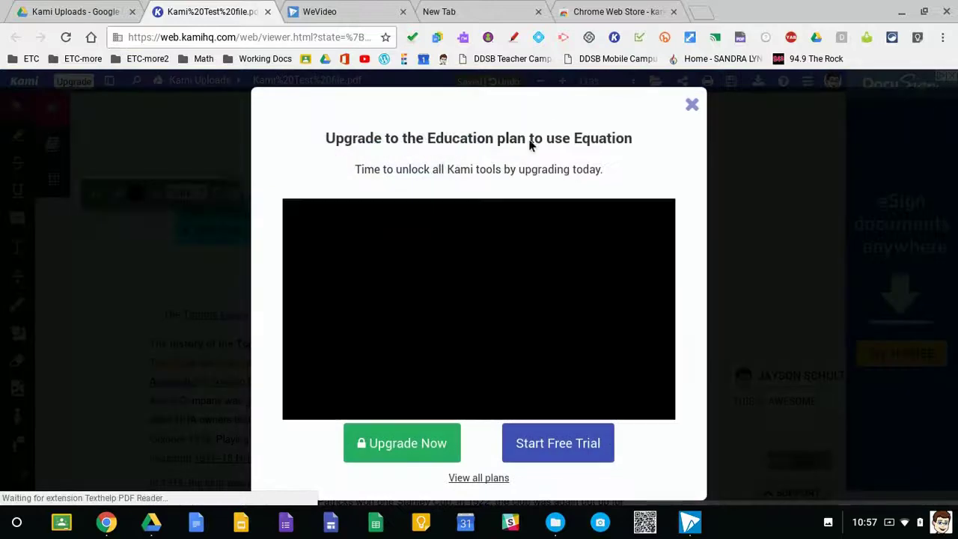
{"action": "left_click", "coordinate": [692, 104]}
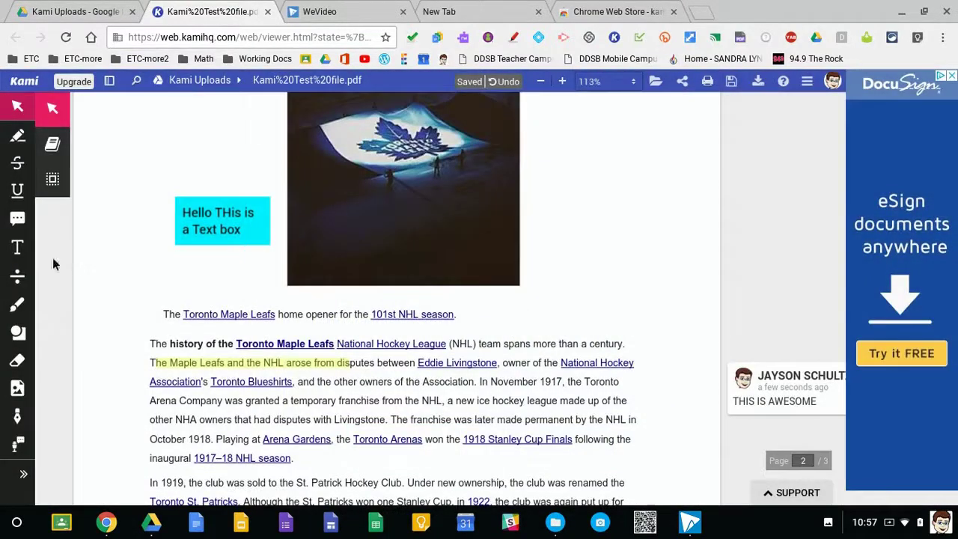
- Draw a black ellipse over "temporary franchise" in the first paragraph with the shape tool
{"action": "left_click", "coordinate": [18, 333]}
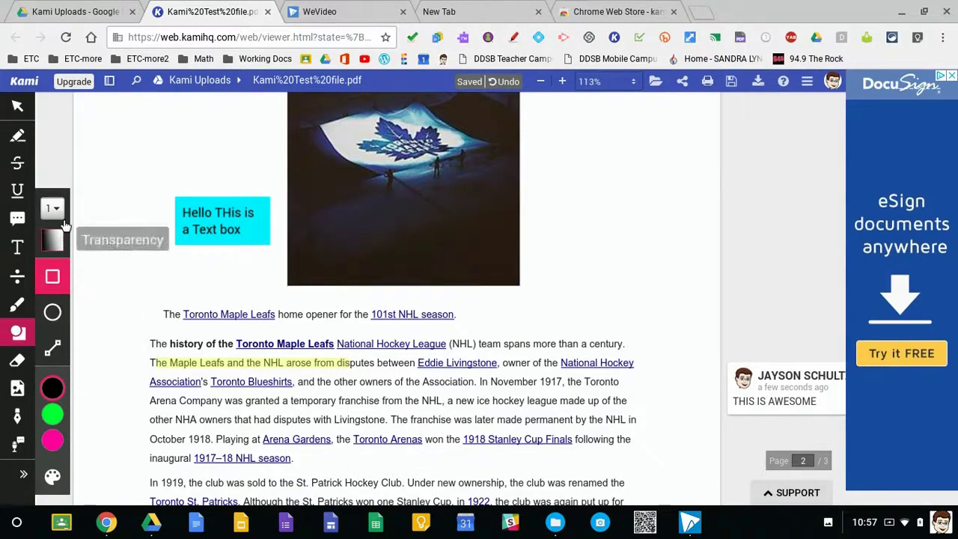
{"action": "left_click", "coordinate": [53, 315]}
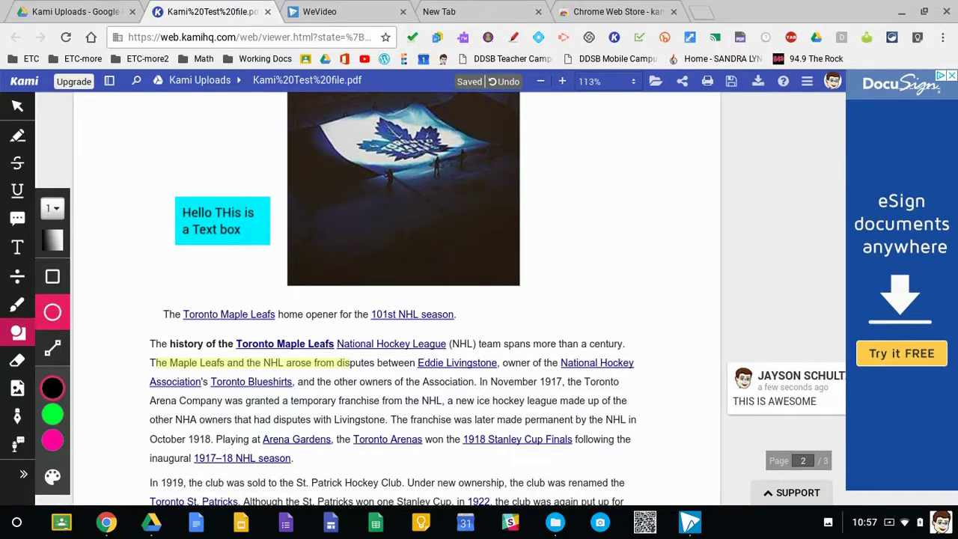
{"action": "mouse_move", "coordinate": [294, 374]}
{"action": "left_mouse_down"}
{"action": "mouse_move", "coordinate": [322, 392]}
{"action": "mouse_move", "coordinate": [336, 421]}
{"action": "mouse_move", "coordinate": [384, 443]}
{"action": "left_mouse_up"}
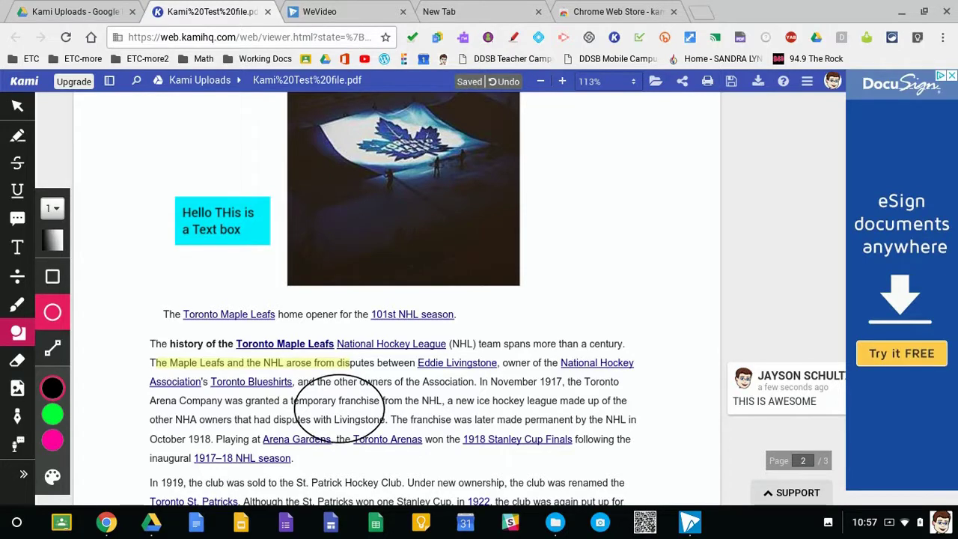
- Draw a pink rectangle over the words "a new ice" in the first paragraph
{"action": "mouse_move", "coordinate": [52, 416]}
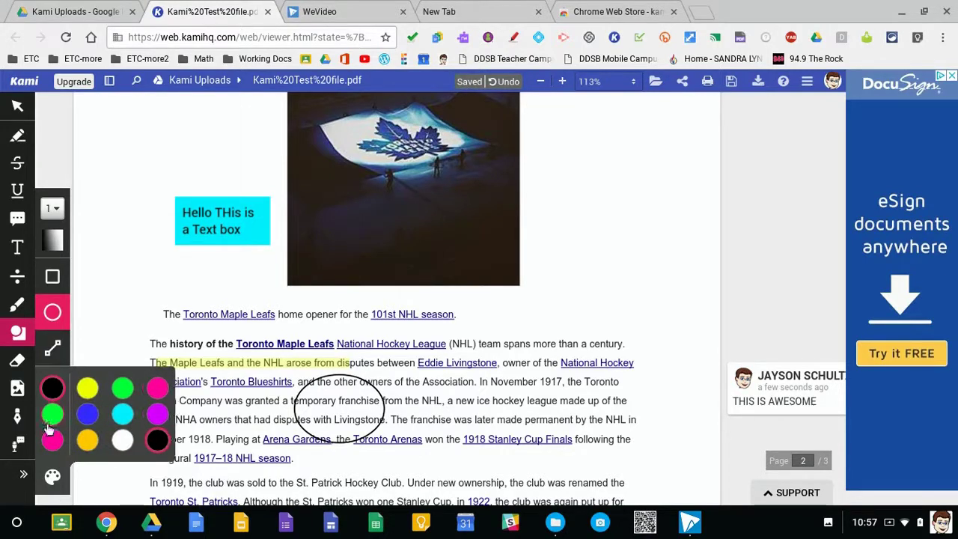
{"action": "left_click", "coordinate": [55, 442]}
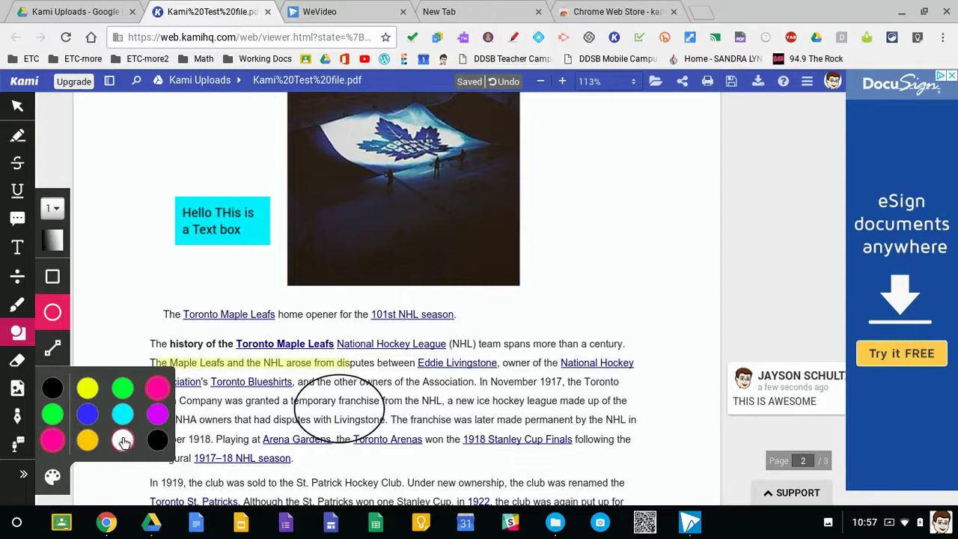
{"action": "left_click", "coordinate": [52, 276]}
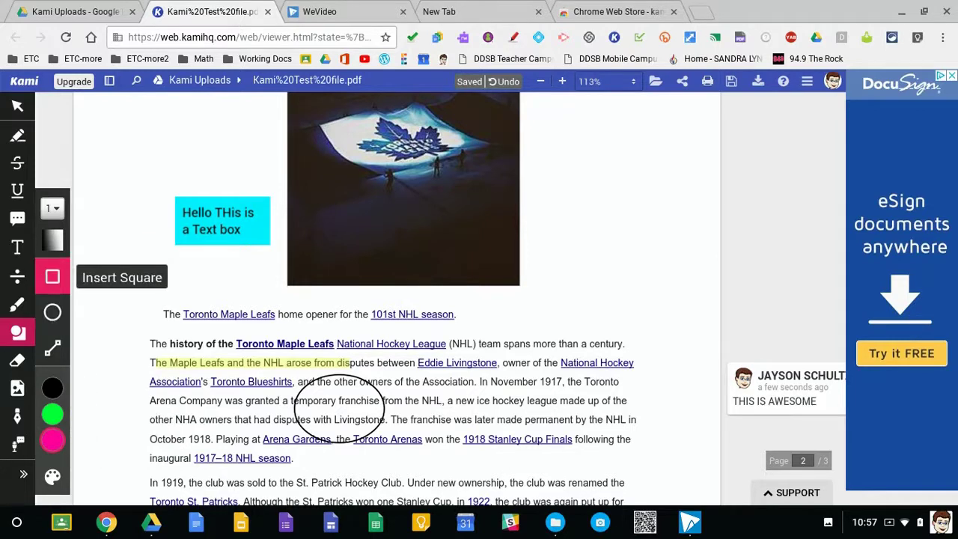
{"action": "left_click_drag", "start_coordinate": [441, 367], "coordinate": [502, 441]}
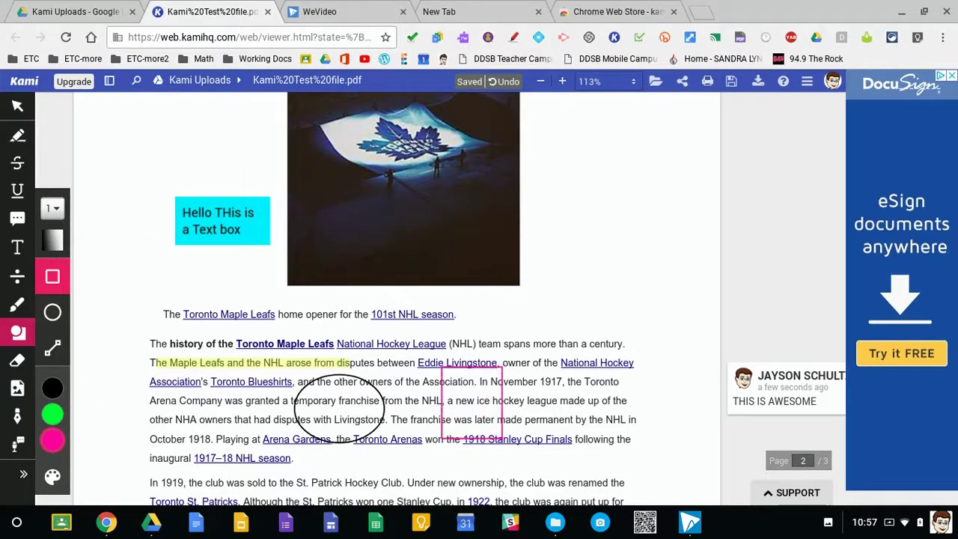
- Erase the black ellipse and the pink rectangle from the first paragraph
{"action": "left_click", "coordinate": [17, 362]}
{"action": "left_click", "coordinate": [339, 408]}
{"action": "left_click", "coordinate": [470, 404]}
- Try to insert the image Screenshot 2018-06-03 at 10.33.21 PM from My Drive and dismiss the Education plan upgrade offer
{"action": "scroll", "coordinate": [449, 404], "scroll_direction": "down", "scroll_amount": 1}
{"action": "left_click", "coordinate": [18, 389]}
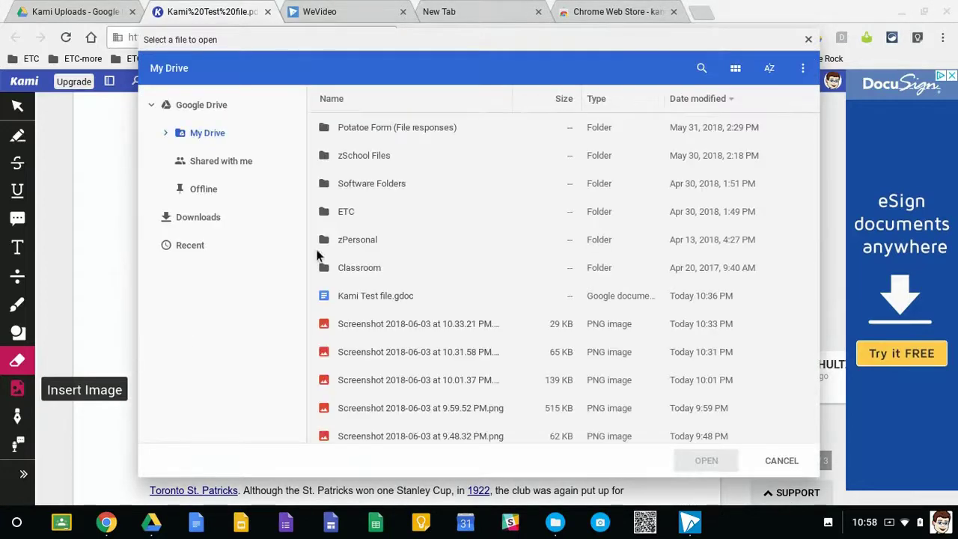
{"action": "scroll", "coordinate": [385, 370], "scroll_direction": "down", "scroll_amount": 1}
{"action": "scroll", "coordinate": [384, 371], "scroll_direction": "down", "scroll_amount": 4}
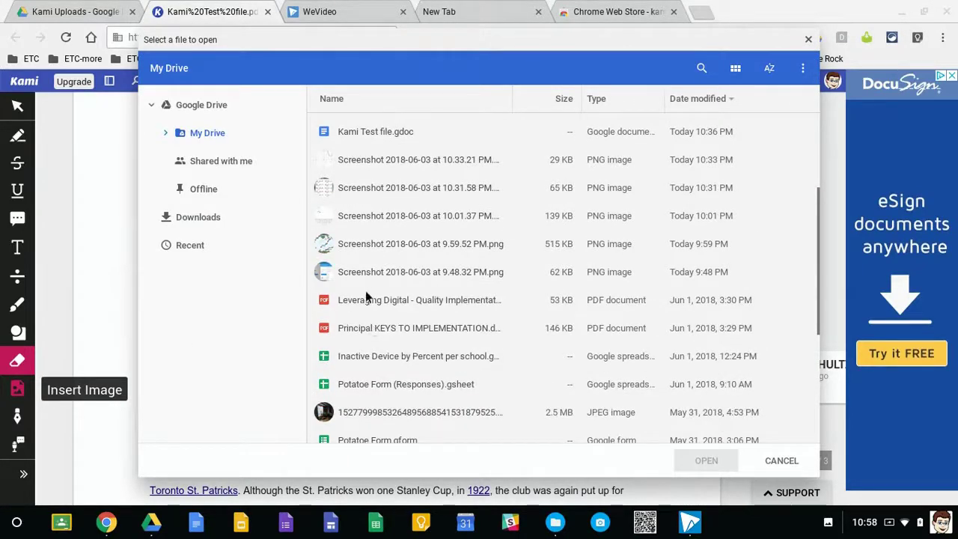
{"action": "left_click", "coordinate": [364, 160]}
{"action": "left_click", "coordinate": [706, 460]}
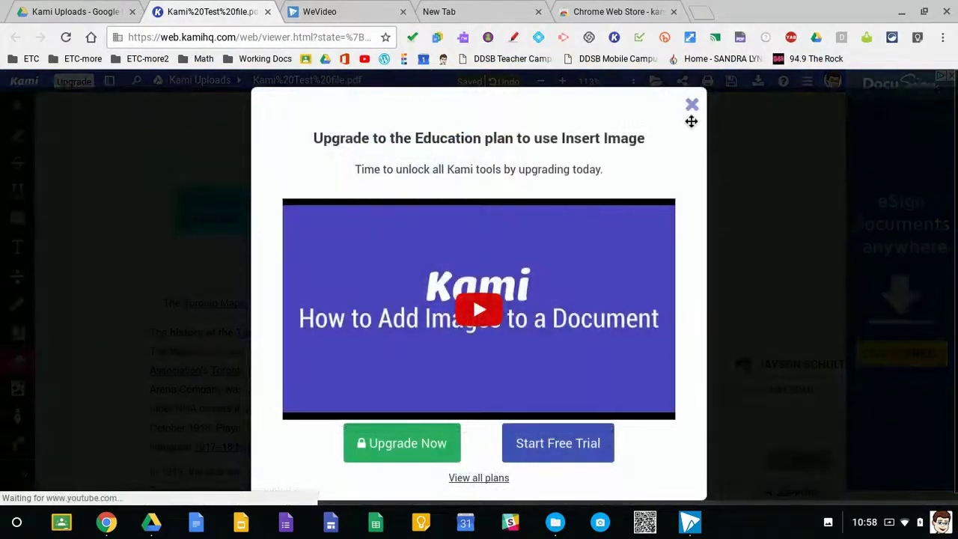
{"action": "left_click", "coordinate": [692, 106]}
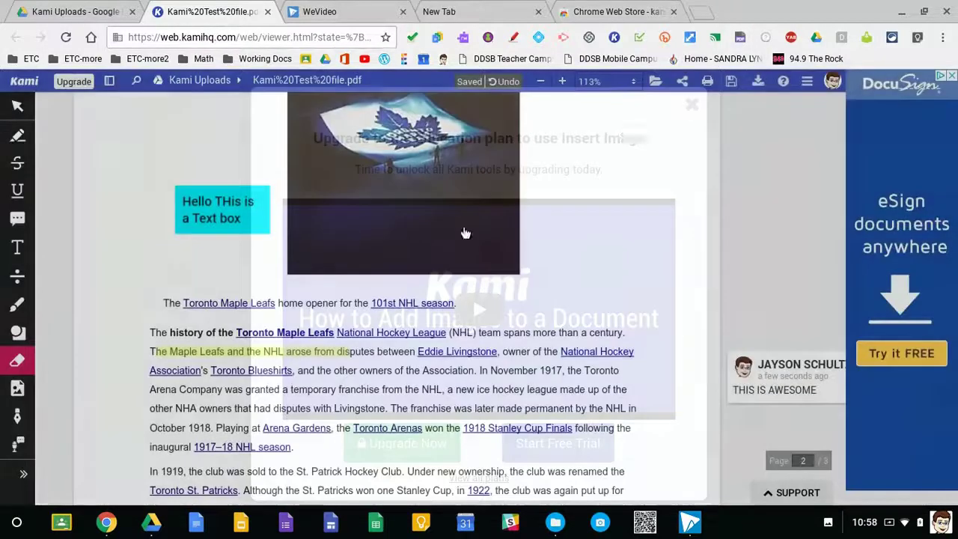
- Try the Signature and Text To Speech tools, dismissing the upgrade offer for each
{"action": "left_click", "coordinate": [18, 418]}
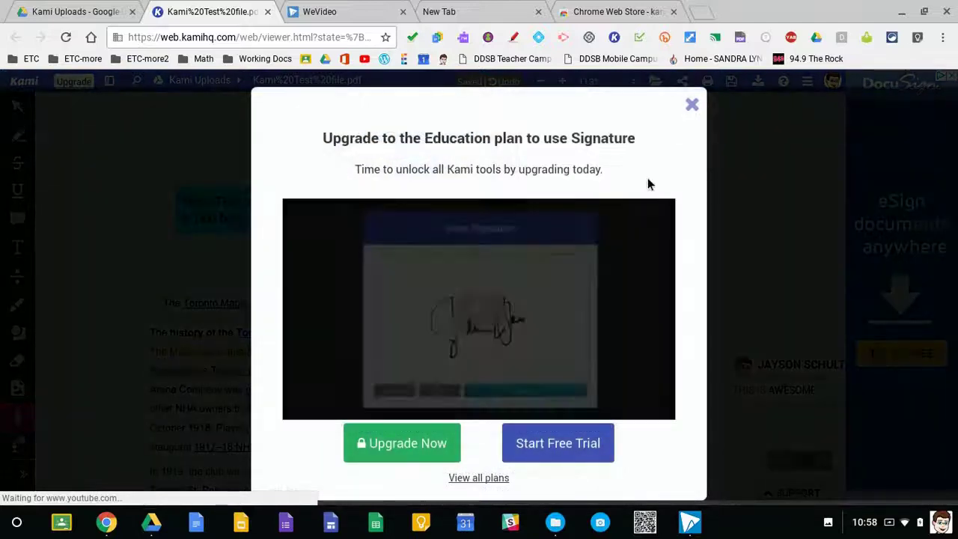
{"action": "left_click", "coordinate": [692, 107]}
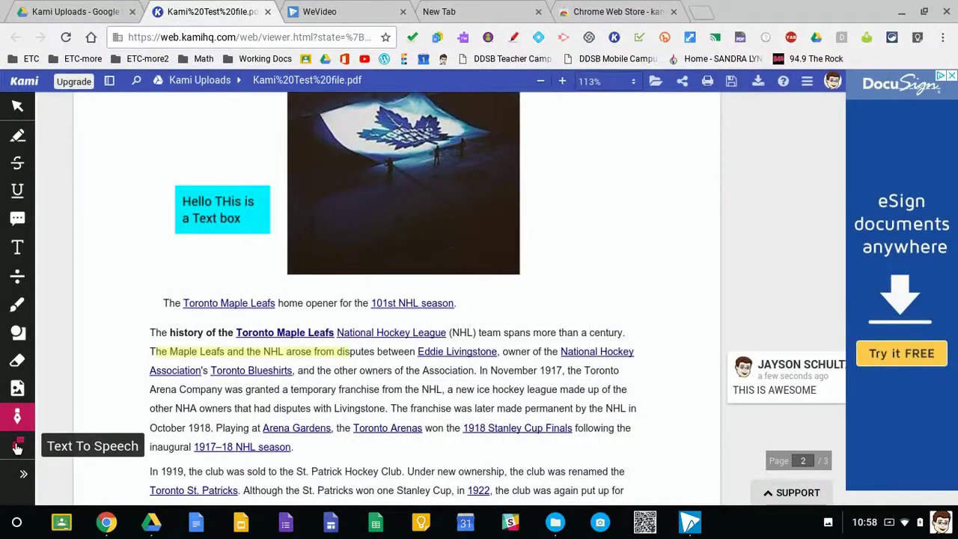
{"action": "left_click", "coordinate": [18, 447]}
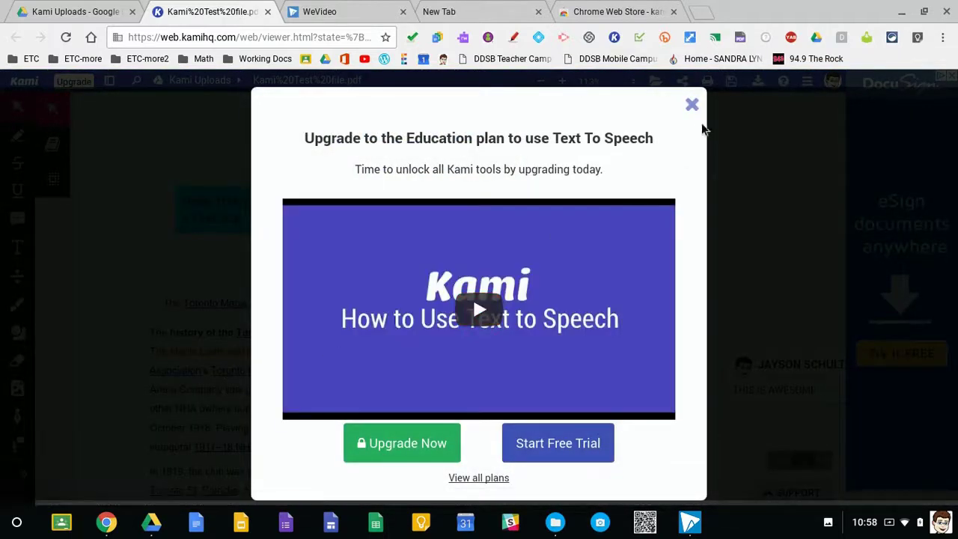
{"action": "left_click", "coordinate": [692, 106]}
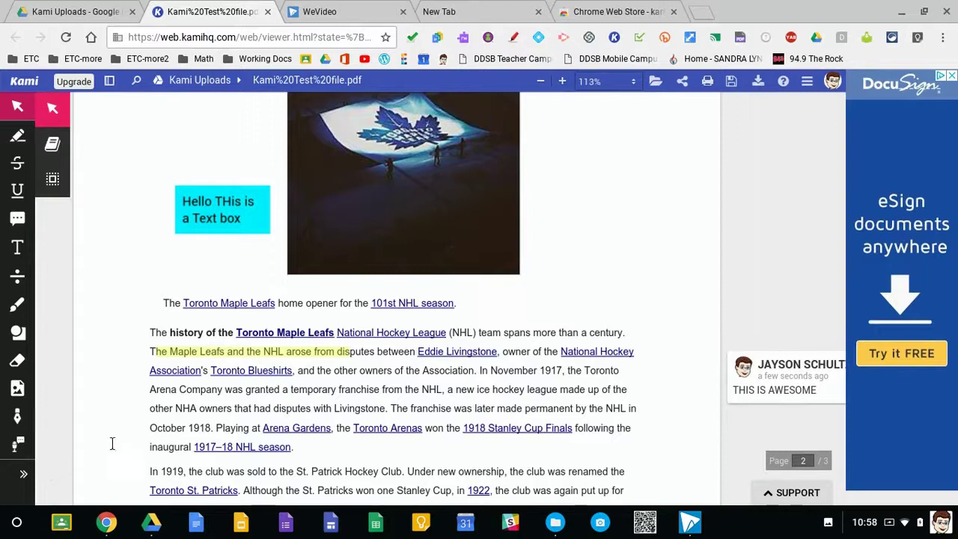
- Save the annotated PDF to the Kami Uploads folder in Google Drive
{"action": "scroll", "coordinate": [613, 274], "scroll_direction": "up", "scroll_amount": 5}
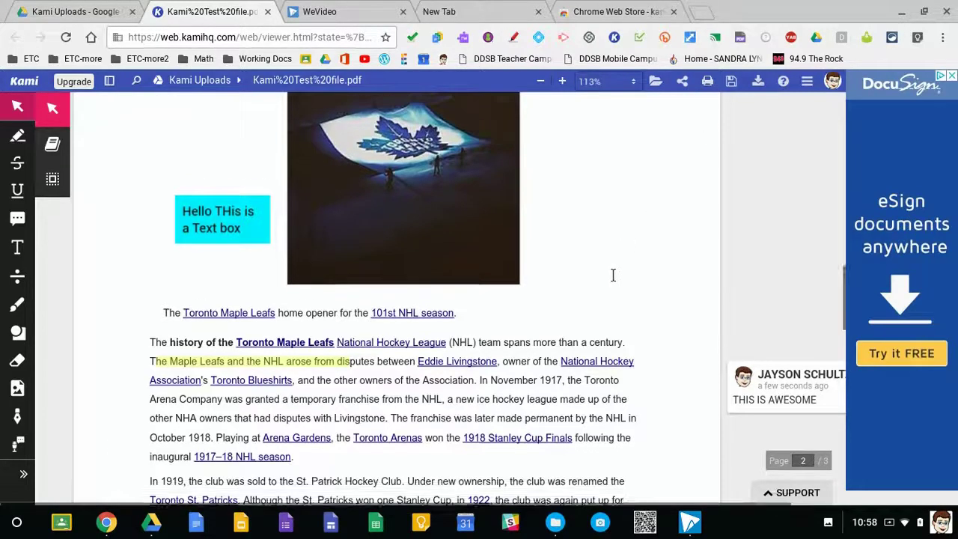
{"action": "scroll", "coordinate": [613, 274], "scroll_direction": "up", "scroll_amount": 10}
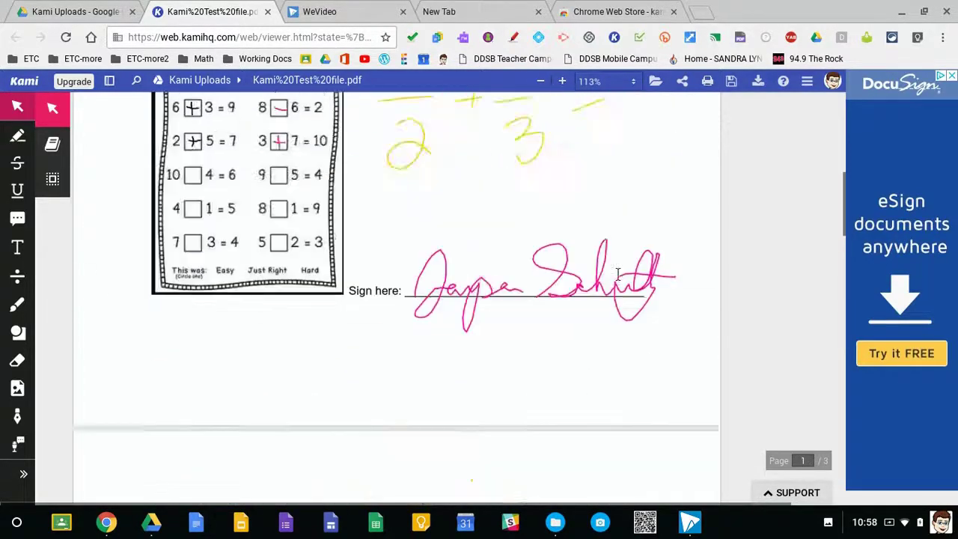
{"action": "left_click", "coordinate": [730, 84]}
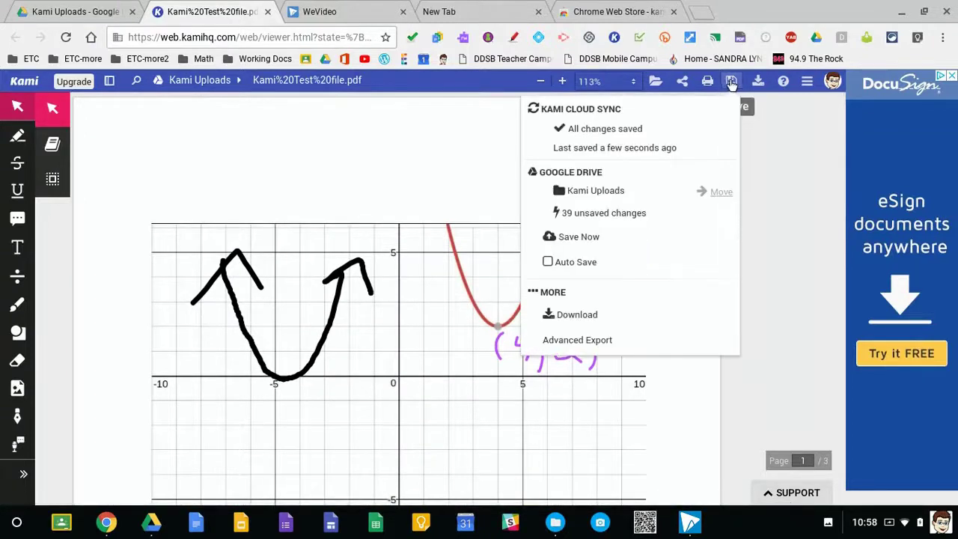
{"action": "left_click", "coordinate": [585, 239]}
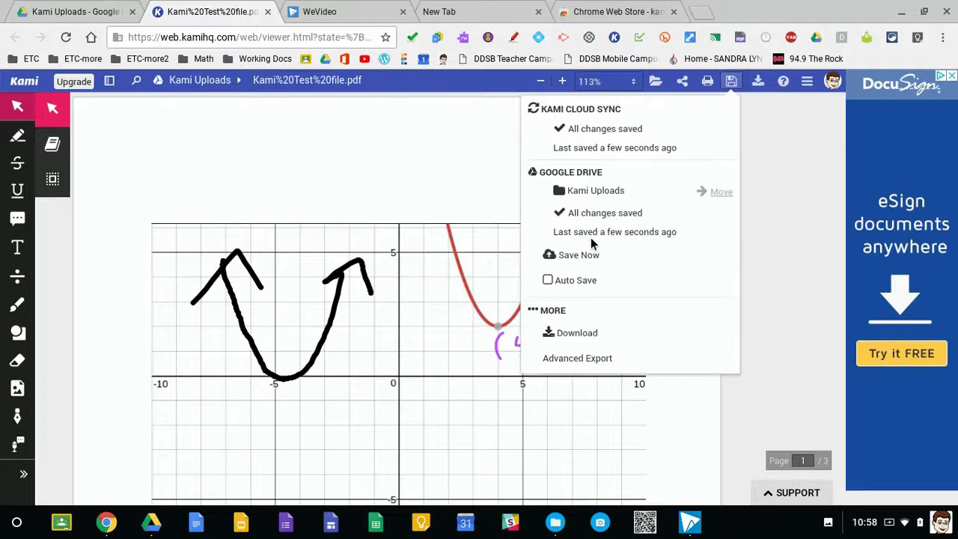
- Close the Kami viewer, return to the Kami Uploads folder in Google Drive and reopen the preview of Kami%20Test%20file.pdf
{"action": "left_click", "coordinate": [268, 12]}
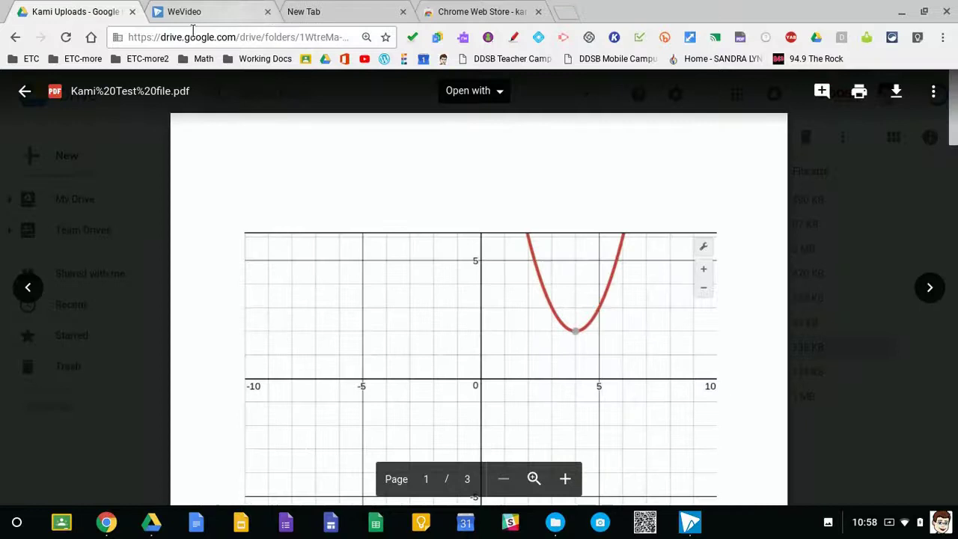
{"action": "left_click", "coordinate": [24, 91]}
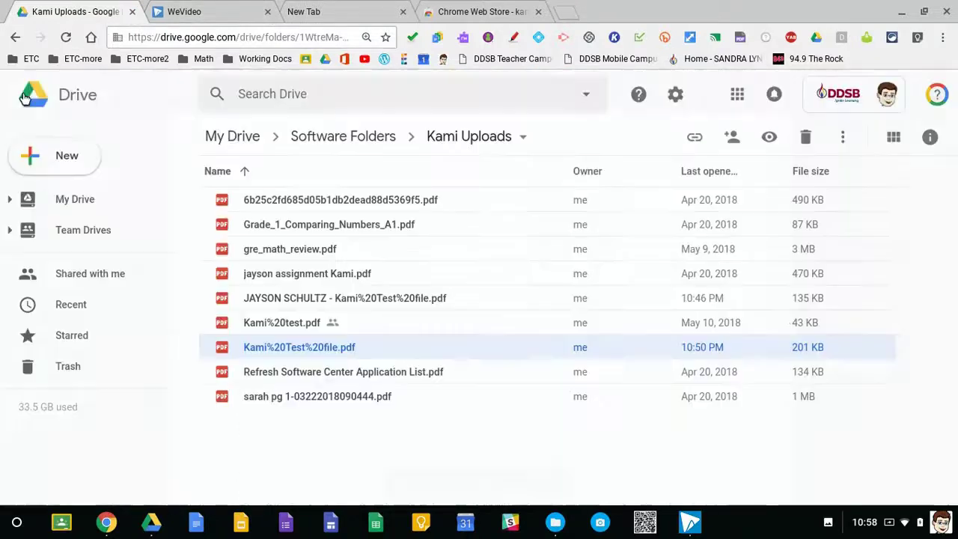
{"action": "left_click", "coordinate": [295, 436]}
{"action": "left_click", "coordinate": [285, 349]}
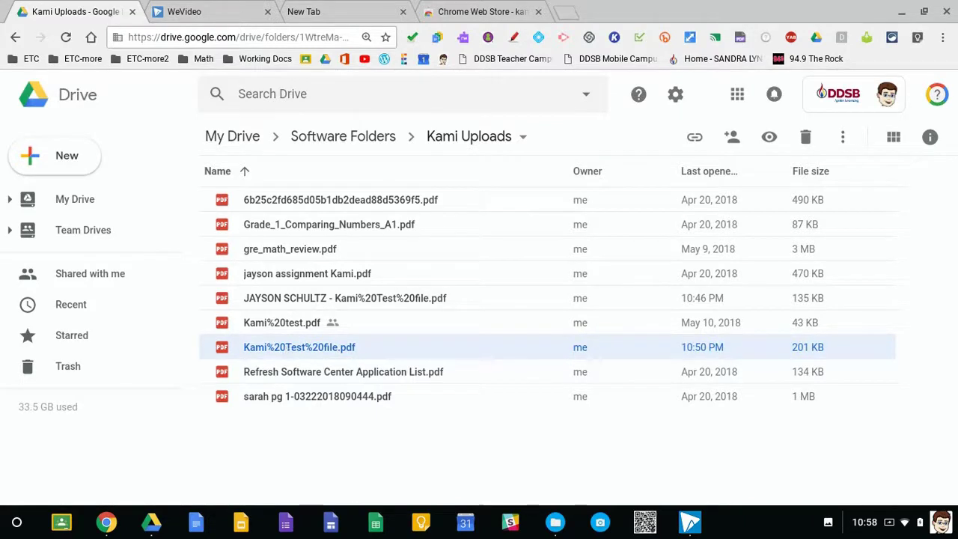
{"action": "double_click", "coordinate": [285, 350]}
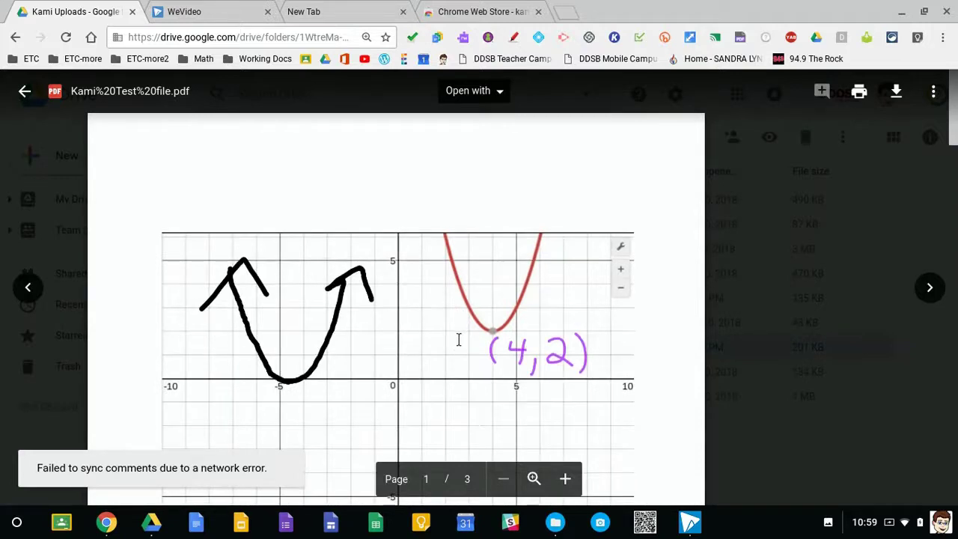
- Examine the saved drawings, highlights, strikethrough, underline and text box throughout the PDF preview
{"action": "scroll", "coordinate": [459, 339], "scroll_direction": "down", "scroll_amount": 4}
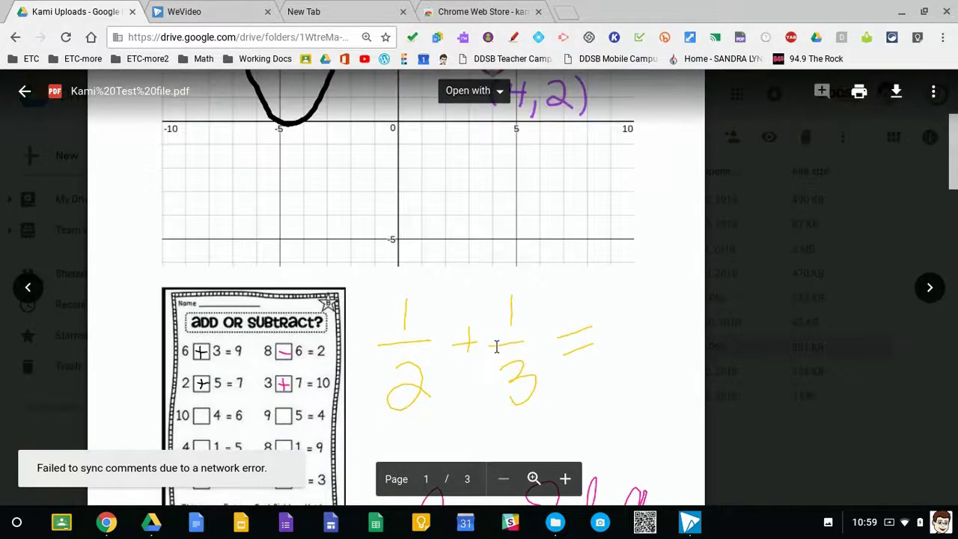
{"action": "scroll", "coordinate": [496, 346], "scroll_direction": "down", "scroll_amount": 3}
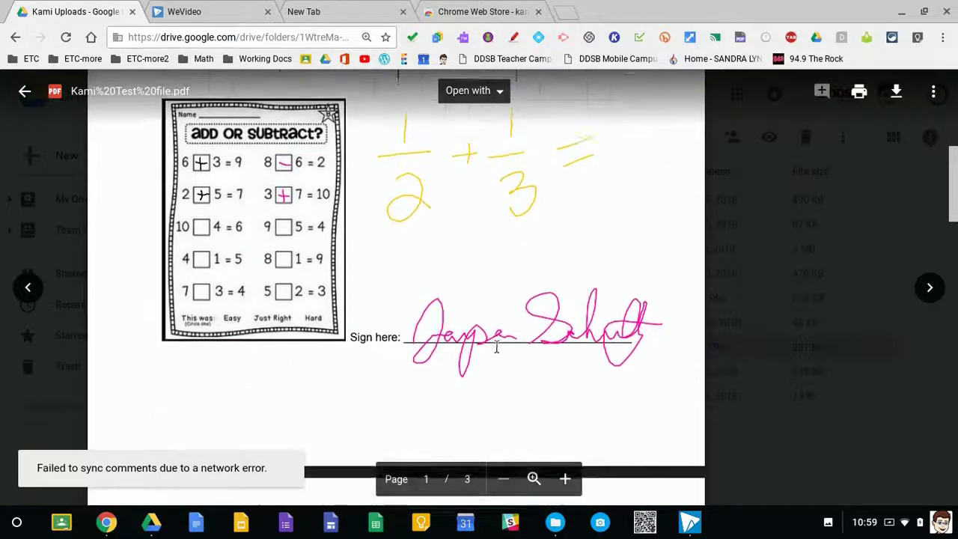
{"action": "scroll", "coordinate": [496, 346], "scroll_direction": "down", "scroll_amount": 3}
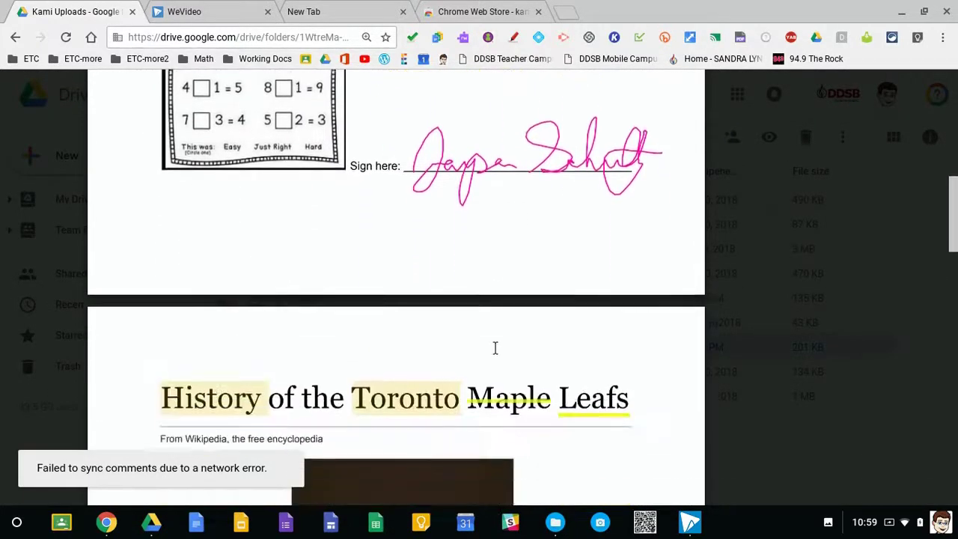
{"action": "scroll", "coordinate": [494, 348], "scroll_direction": "down", "scroll_amount": 3}
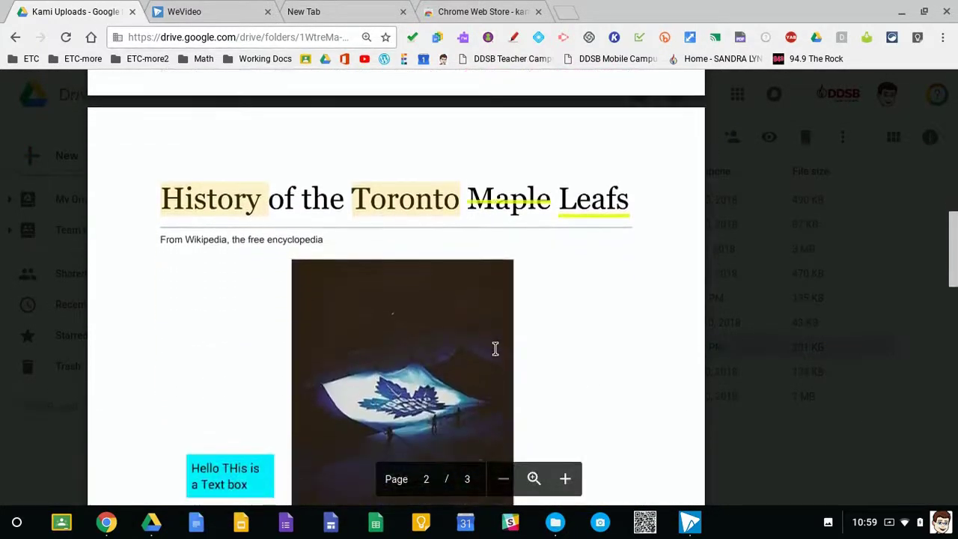
{"action": "scroll", "coordinate": [495, 348], "scroll_direction": "down", "scroll_amount": 4}
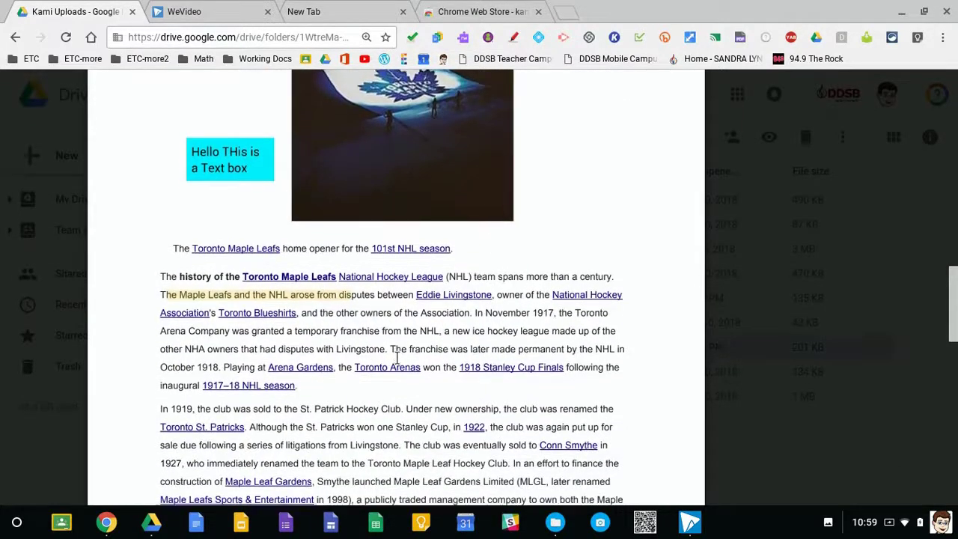
{"action": "scroll", "coordinate": [531, 352], "scroll_direction": "down", "scroll_amount": 10}
{"action": "scroll", "coordinate": [531, 352], "scroll_direction": "up", "scroll_amount": 2}
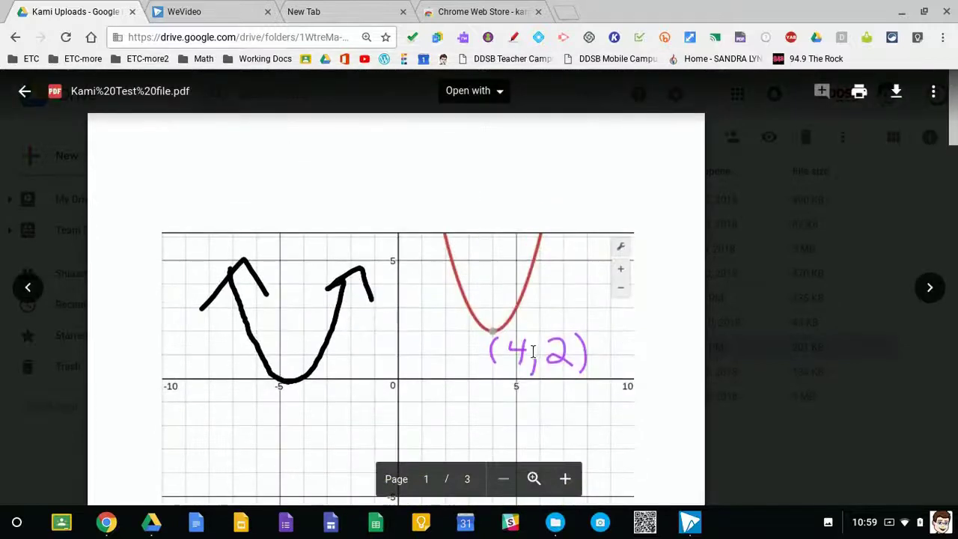
- Reopen the PDF in Kami and move the purple (4, 2) label beneath the red parabola slightly down and to the left
{"action": "left_click", "coordinate": [496, 93]}
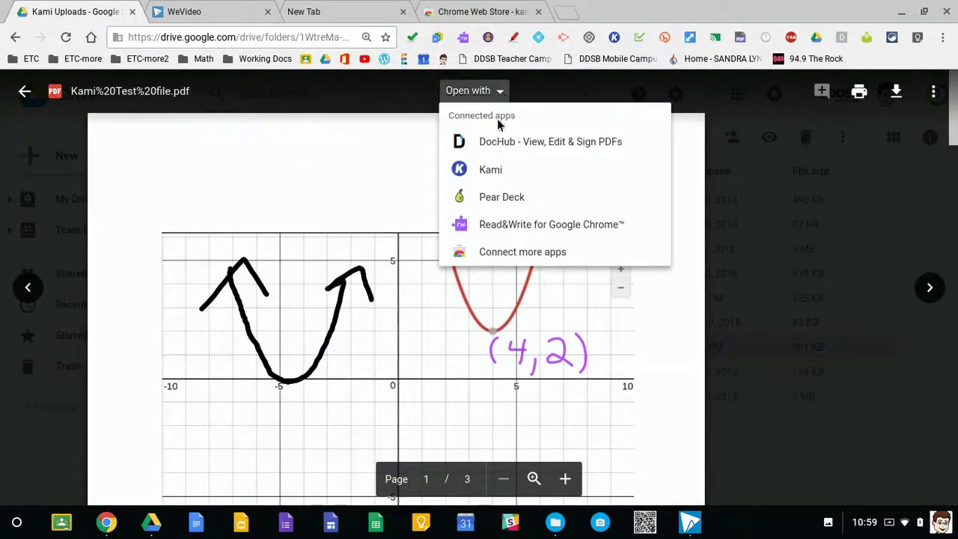
{"action": "left_click", "coordinate": [494, 177]}
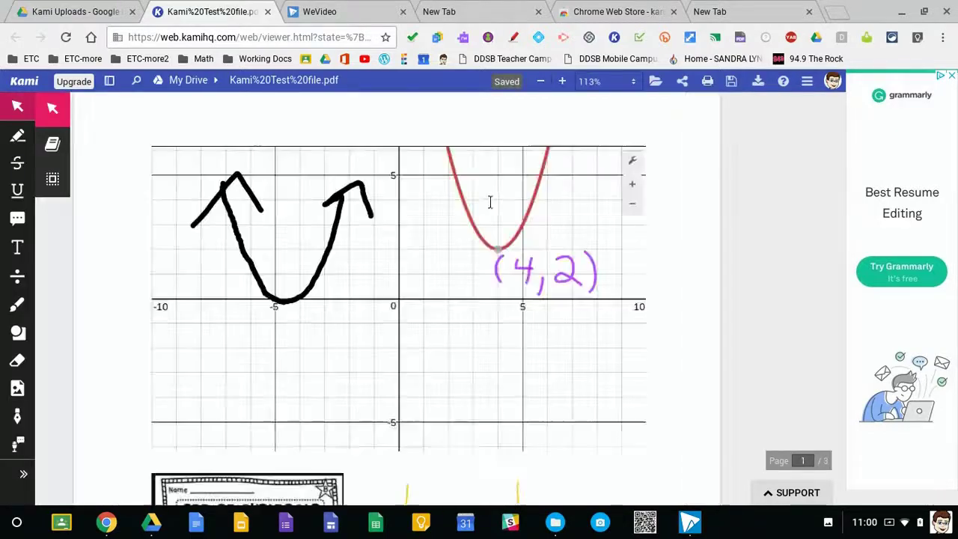
{"action": "left_click", "coordinate": [501, 270]}
{"action": "mouse_move", "coordinate": [522, 243]}
{"action": "left_mouse_down"}
{"action": "mouse_move", "coordinate": [532, 256]}
{"action": "mouse_move", "coordinate": [514, 250]}
{"action": "left_mouse_up"}
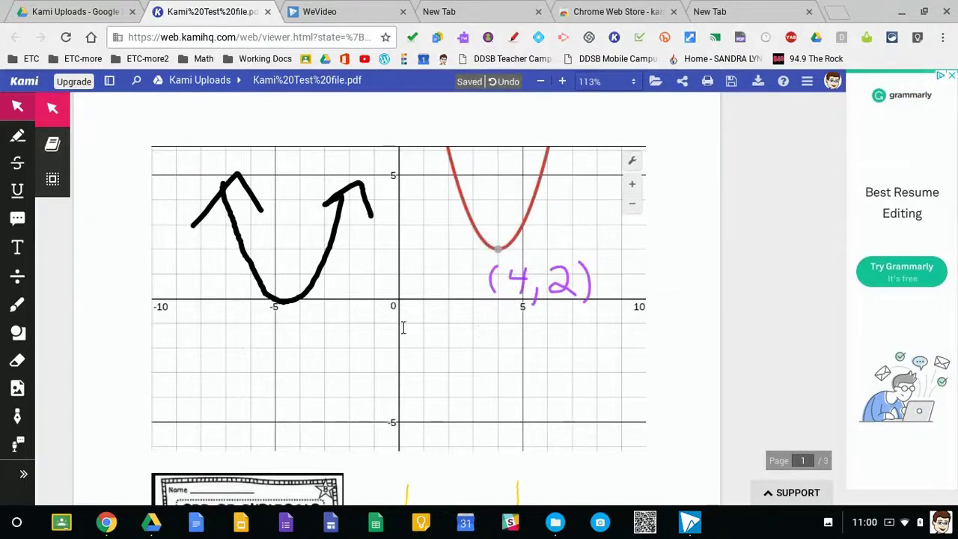
{"action": "scroll", "coordinate": [425, 392], "scroll_direction": "down", "scroll_amount": 3}
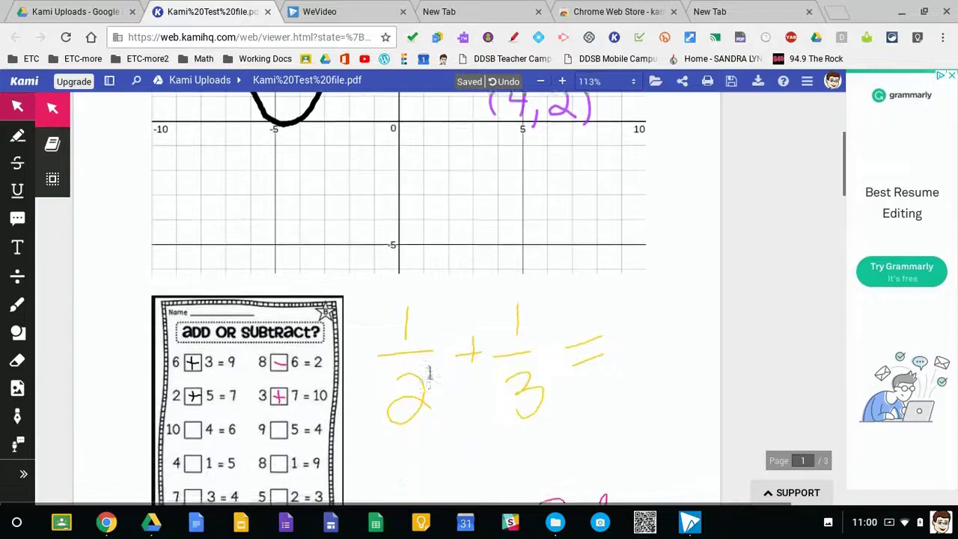
{"action": "scroll", "coordinate": [422, 368], "scroll_direction": "down", "scroll_amount": 1}
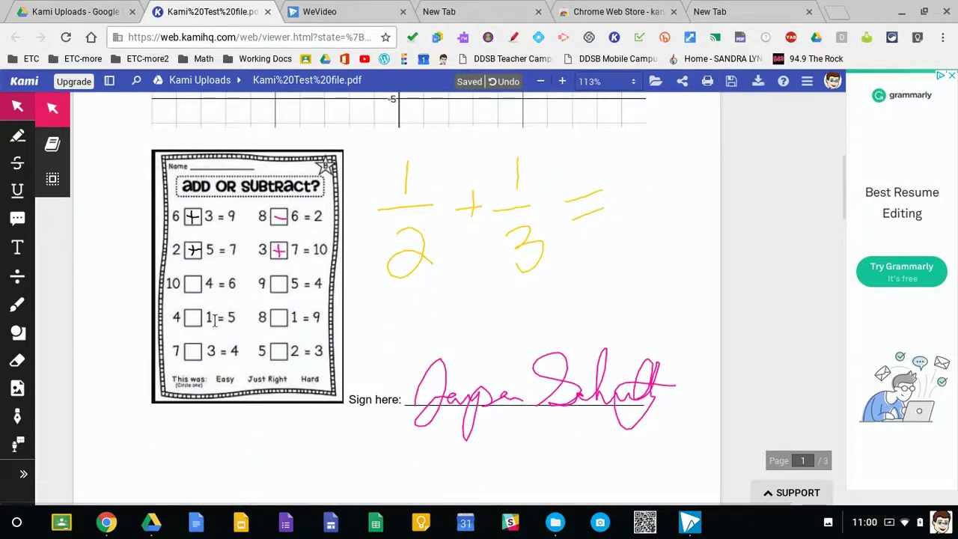